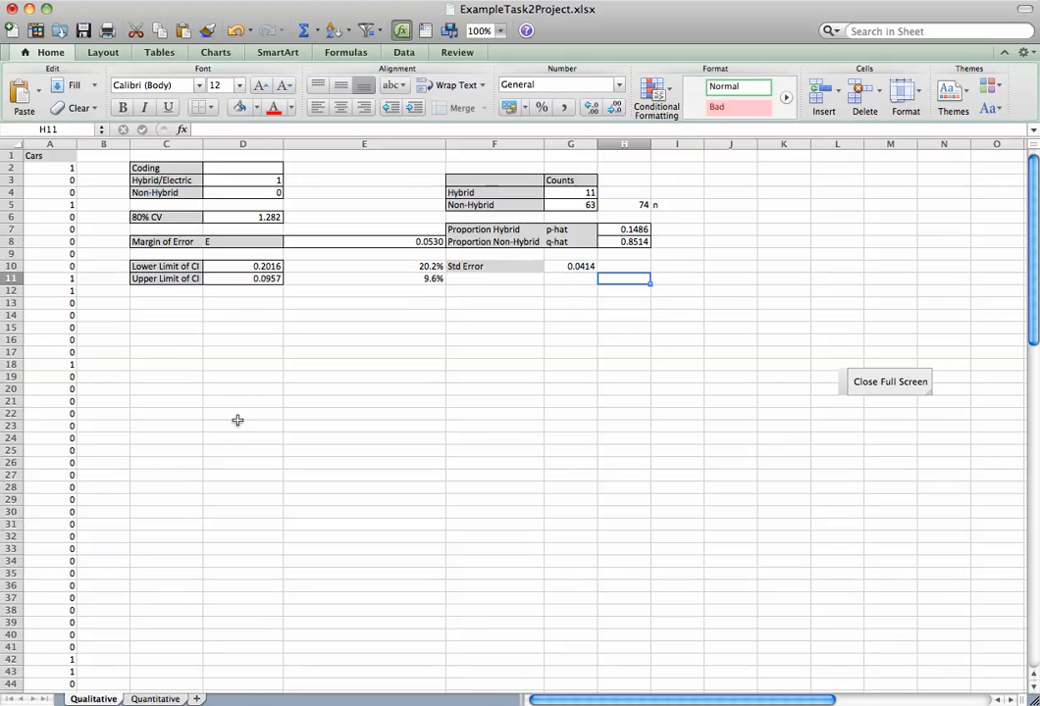
Step: On the Quantitative sheet, calculate the mean of the Minutes Commuting data in cell F2 with the AVERAGE function
{"action": "left_click", "coordinate": [152, 699]}
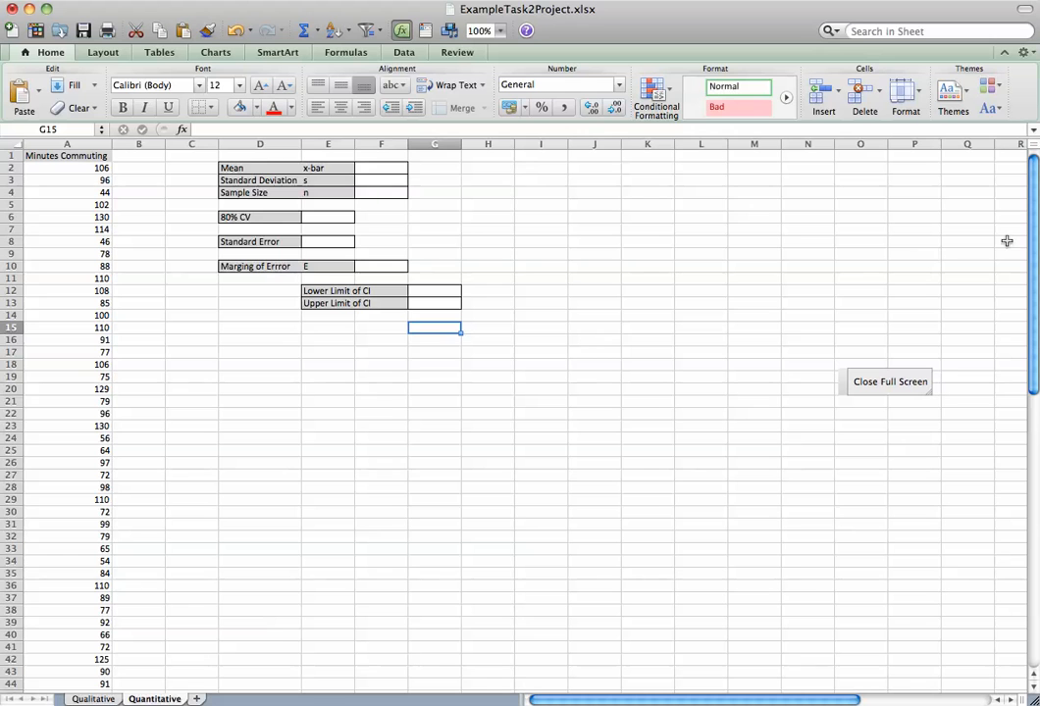
{"action": "left_click_drag", "start_coordinate": [1032, 239], "coordinate": [1030, 267]}
{"action": "left_click", "coordinate": [375, 167]}
{"action": "type", "text": "=aver"}
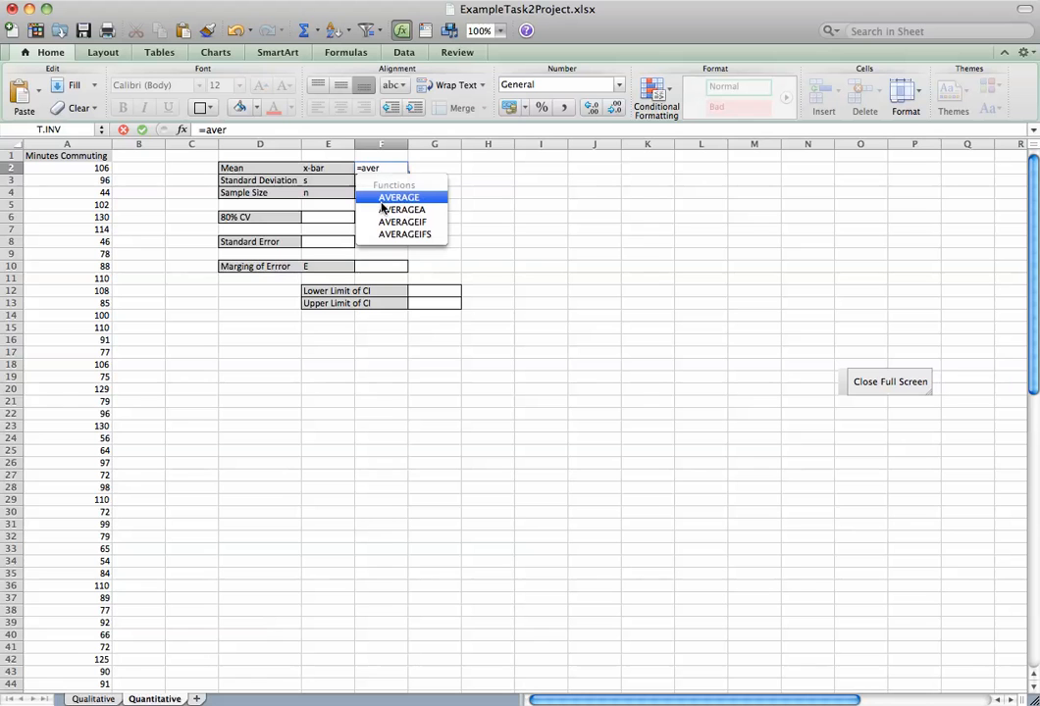
{"action": "double_click", "coordinate": [378, 197]}
{"action": "left_click_drag", "start_coordinate": [97, 167], "coordinate": [96, 562]}
{"action": "key", "text": "Escape"}
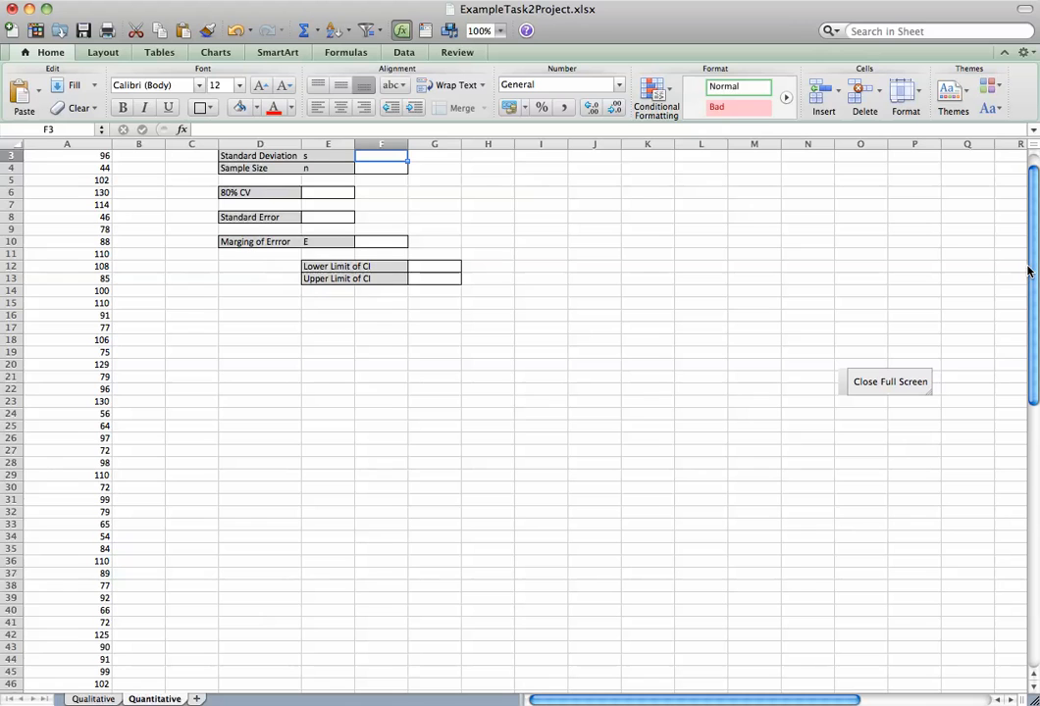
Step: Calculate the sample standard deviation of A2:A51 in cell F3 with the STDEV.S function
{"action": "scroll", "coordinate": [851, 211], "scroll_direction": "up", "scroll_amount": 2}
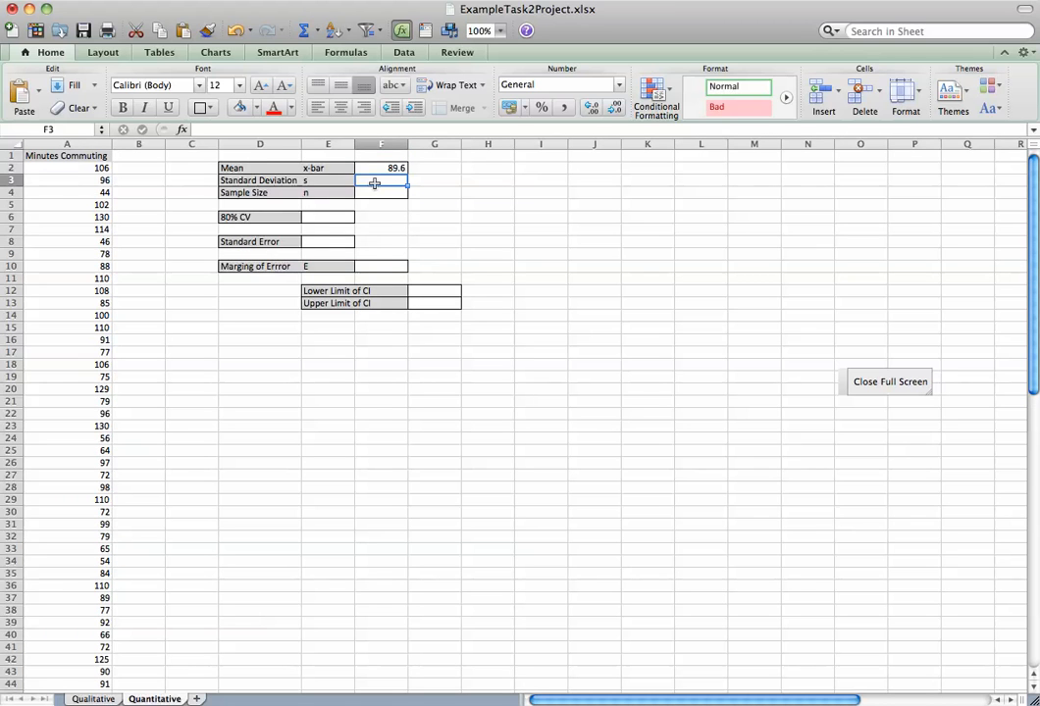
{"action": "type", "text": "=st"}
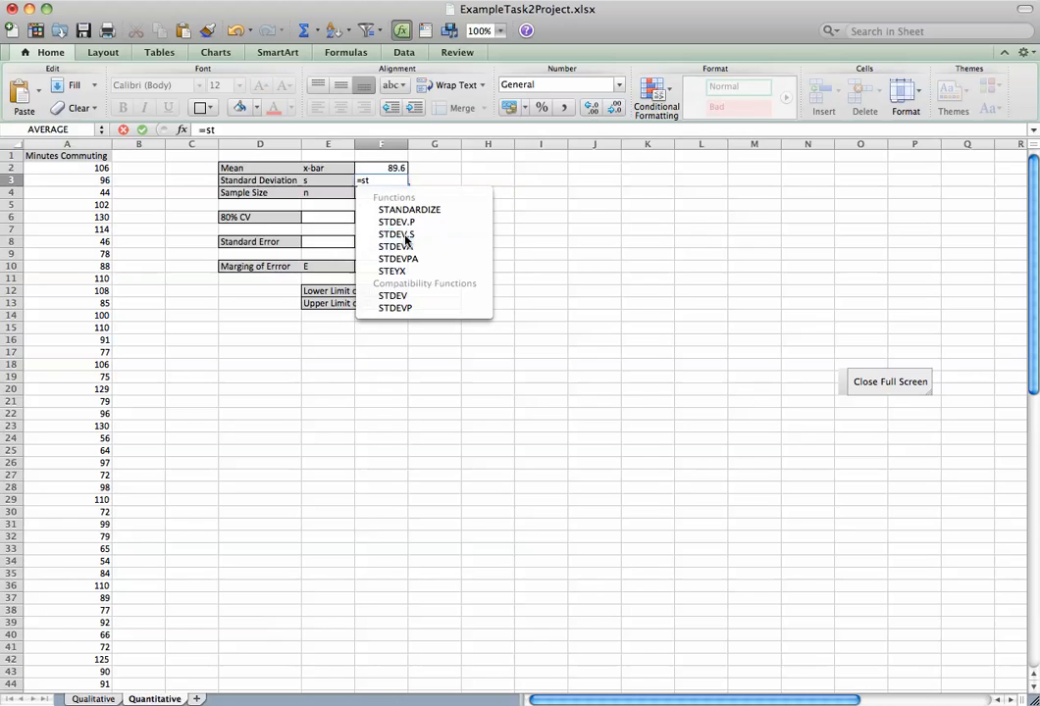
{"action": "double_click", "coordinate": [410, 234]}
{"action": "type", "text": "a2:"}
{"action": "type", "text": "a51"}
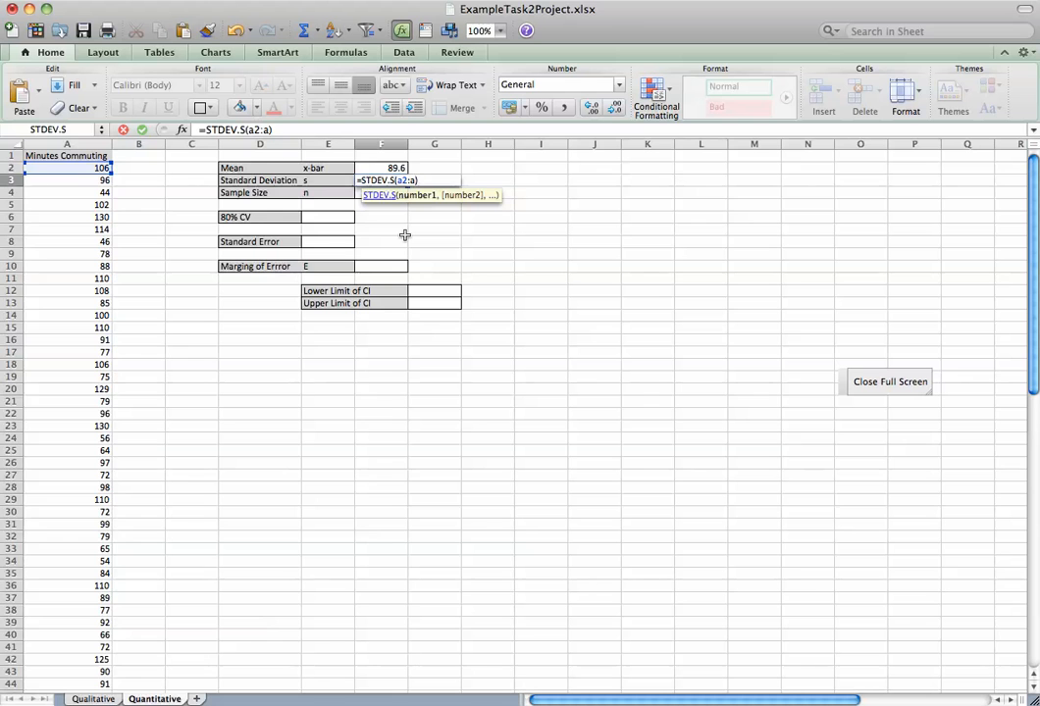
{"action": "mouse_move", "coordinate": [1027, 268]}
{"action": "left_mouse_down"}
{"action": "mouse_move", "coordinate": [1024, 294]}
{"action": "mouse_move", "coordinate": [1011, 259]}
{"action": "left_mouse_up"}
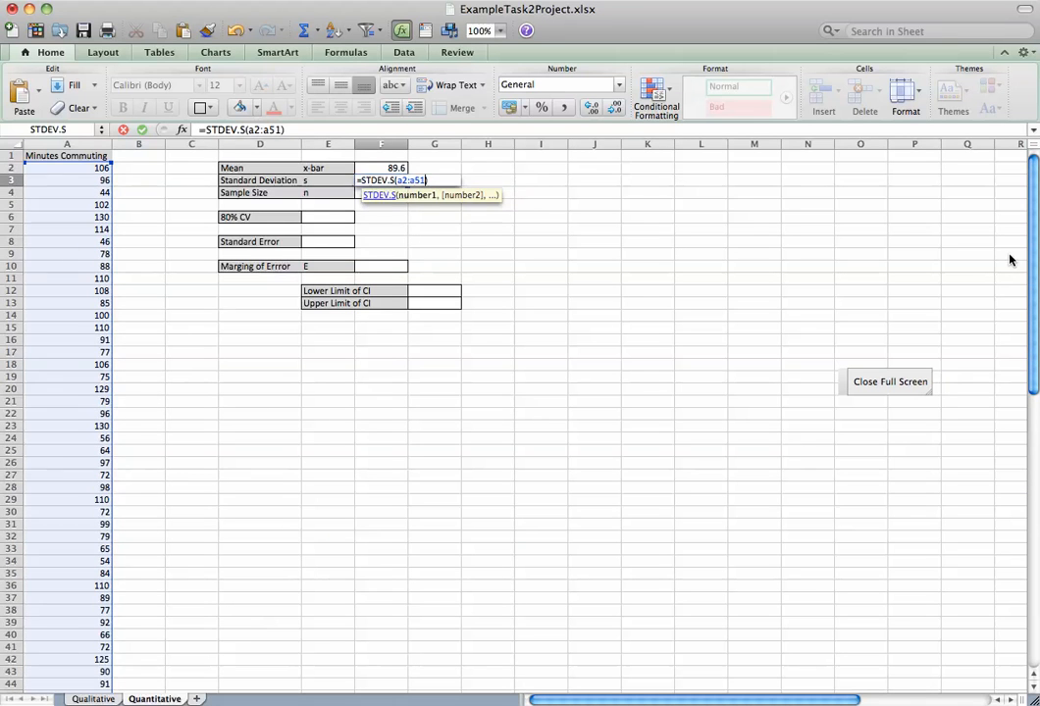
{"action": "key", "text": "Return"}
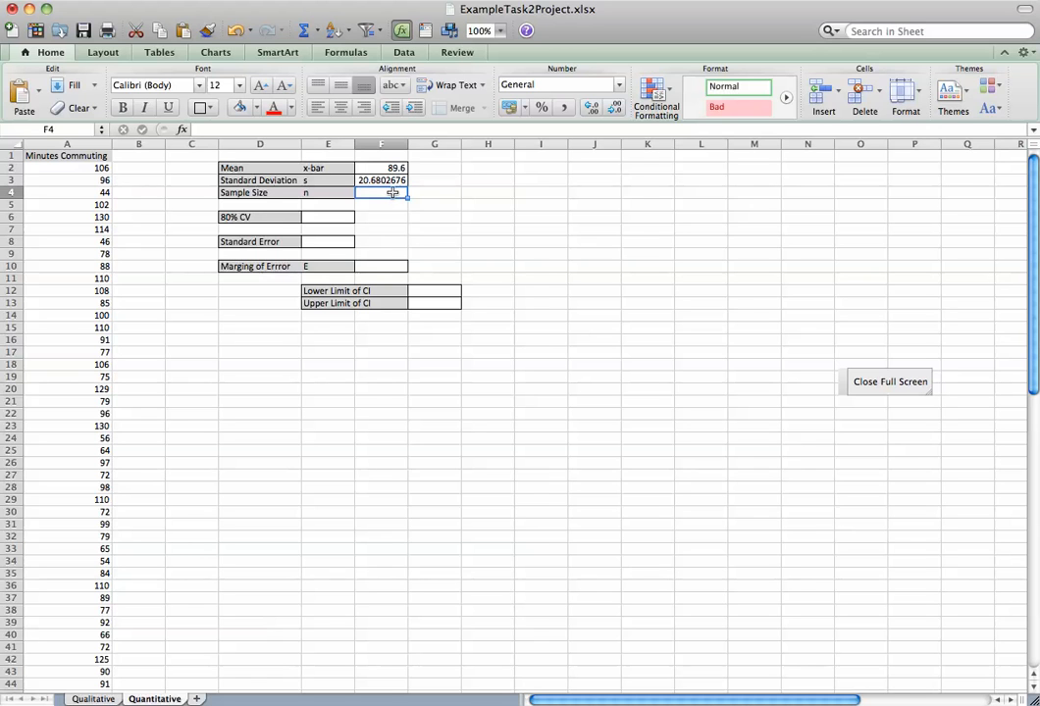
Step: Calculate the sample size in cell F4 by counting the values in A2:A51 with the COUNT function
{"action": "type", "text": "=count(a2:a51"}
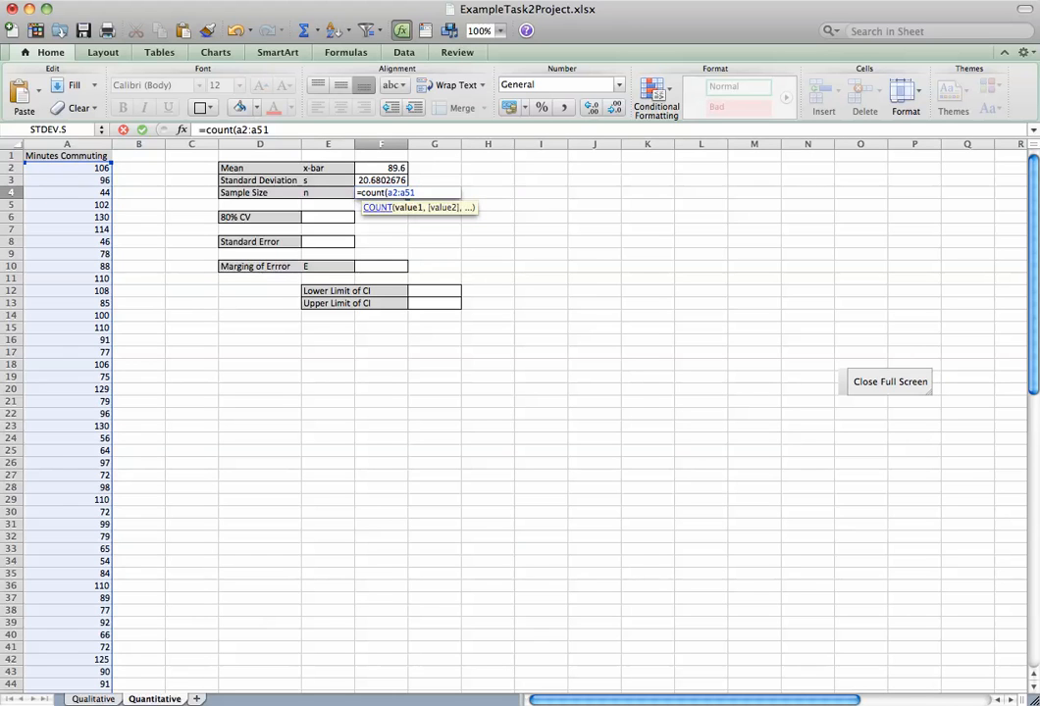
{"action": "left_click_drag", "start_coordinate": [1030, 165], "coordinate": [1018, 201]}
{"action": "key", "text": "Return"}
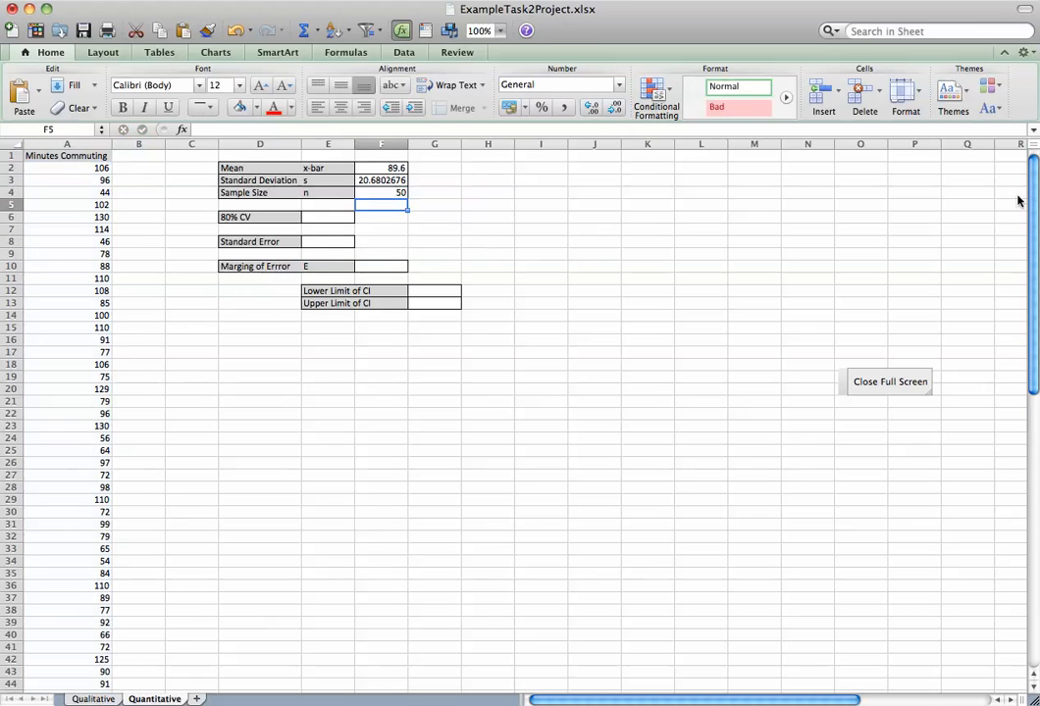
Step: Calculate the 80% critical value in cell E6 with T.INV, using probability .9 and 49 degrees of freedom
{"action": "left_click", "coordinate": [344, 218]}
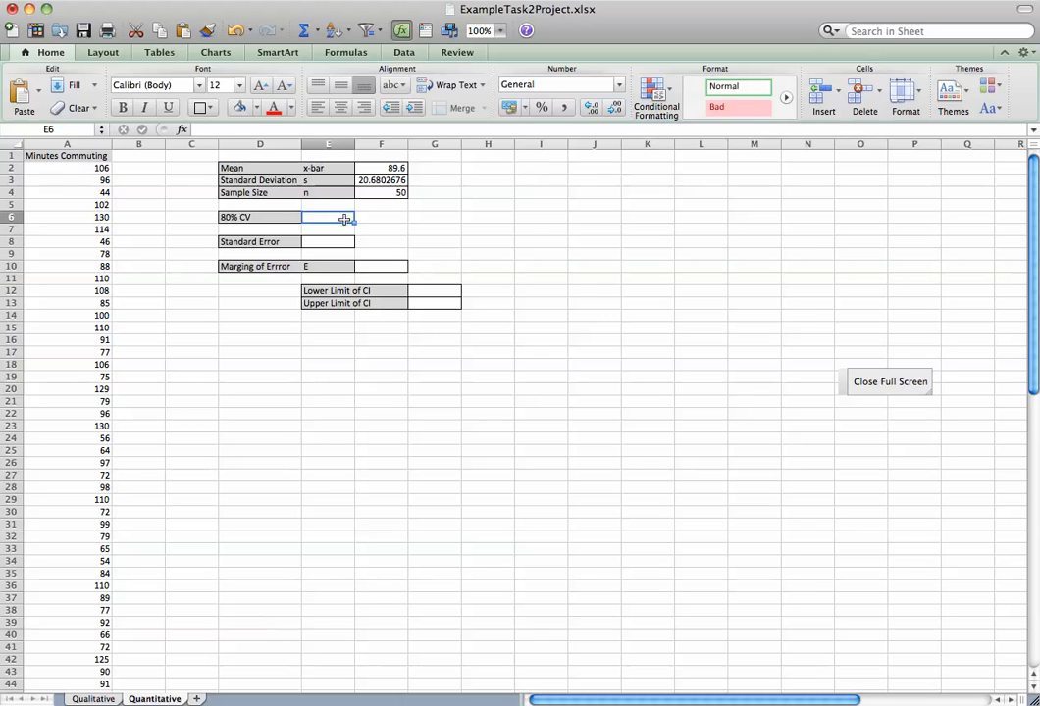
{"action": "type", "text": "="}
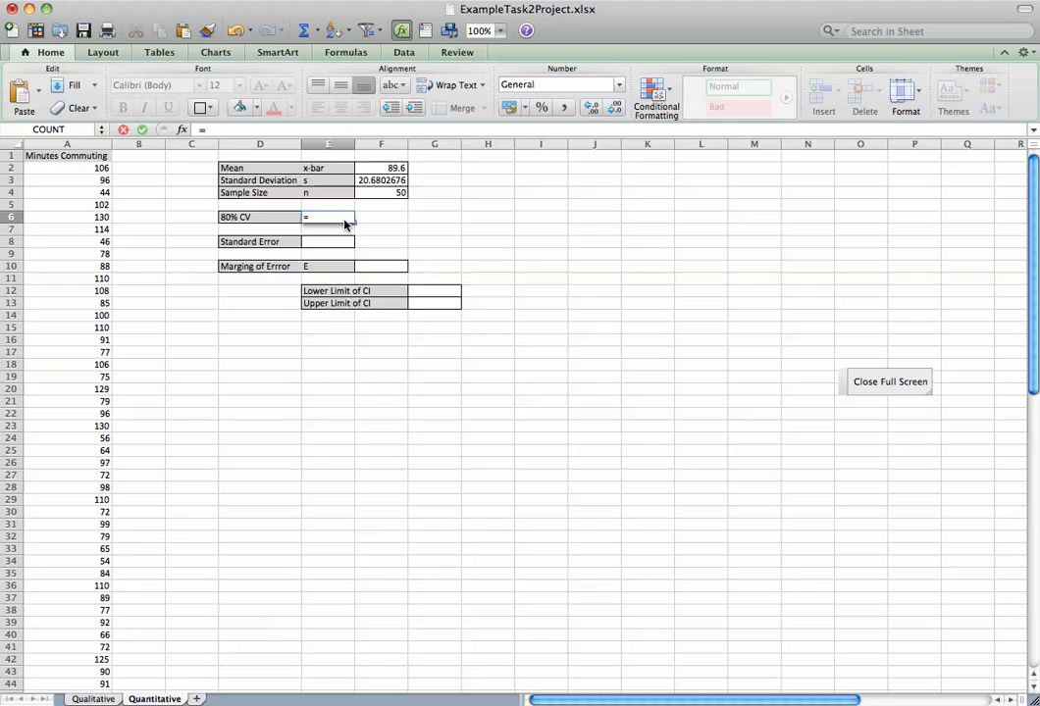
{"action": "type", "text": "t"}
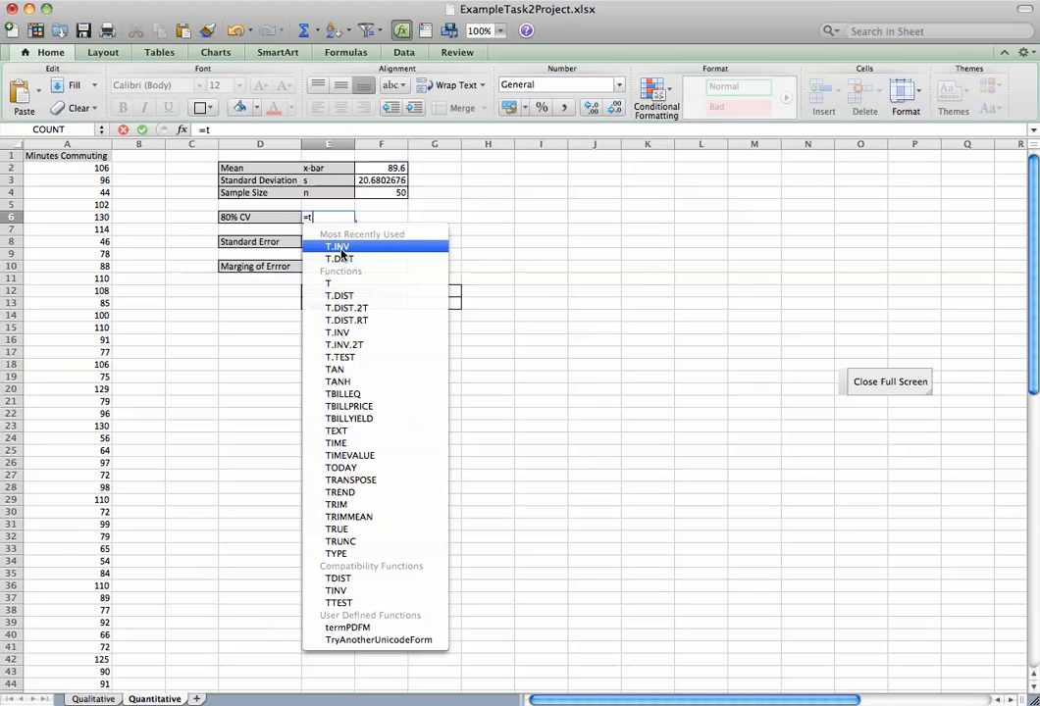
{"action": "double_click", "coordinate": [341, 249]}
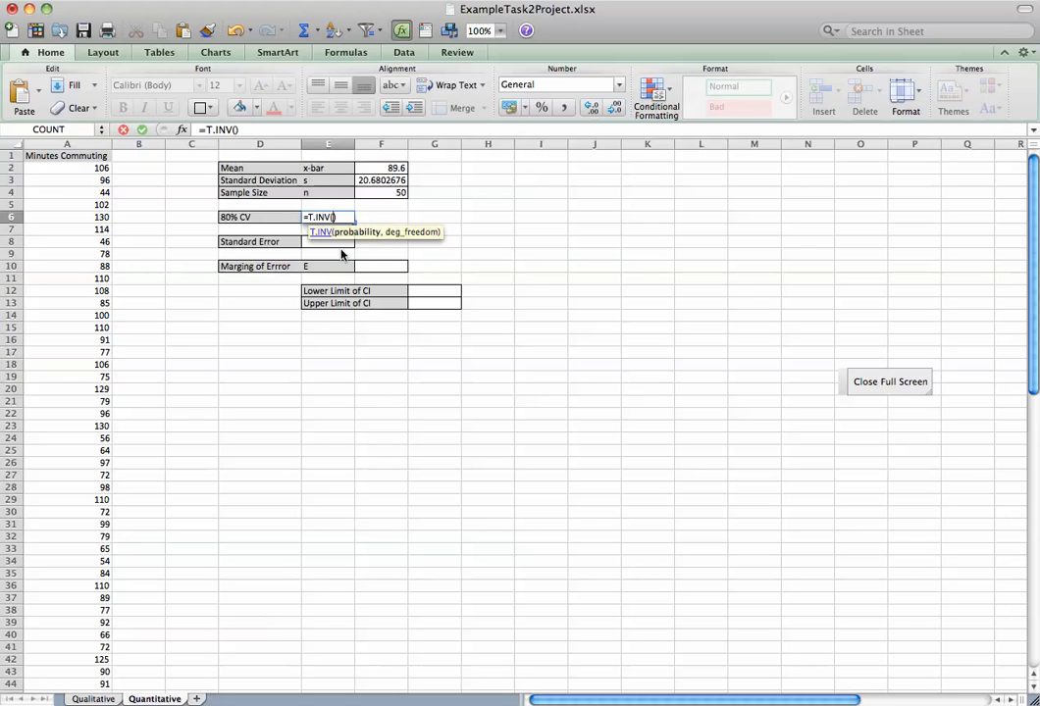
{"action": "type", "text": ".9,"}
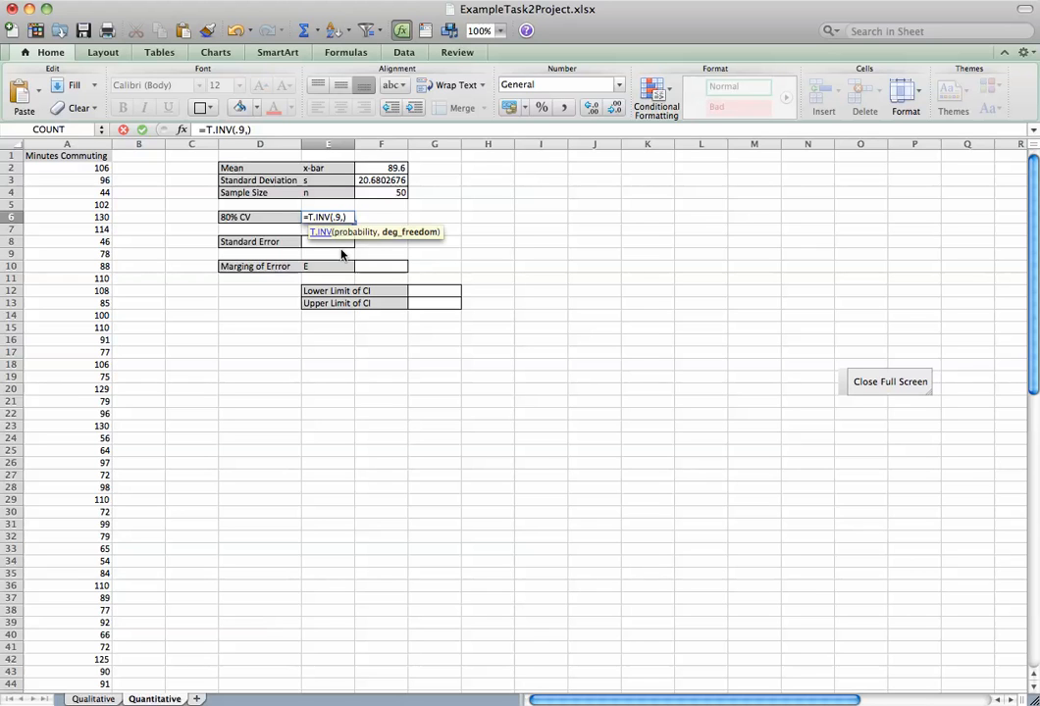
{"action": "type", "text": "49"}
{"action": "key", "text": "Return"}
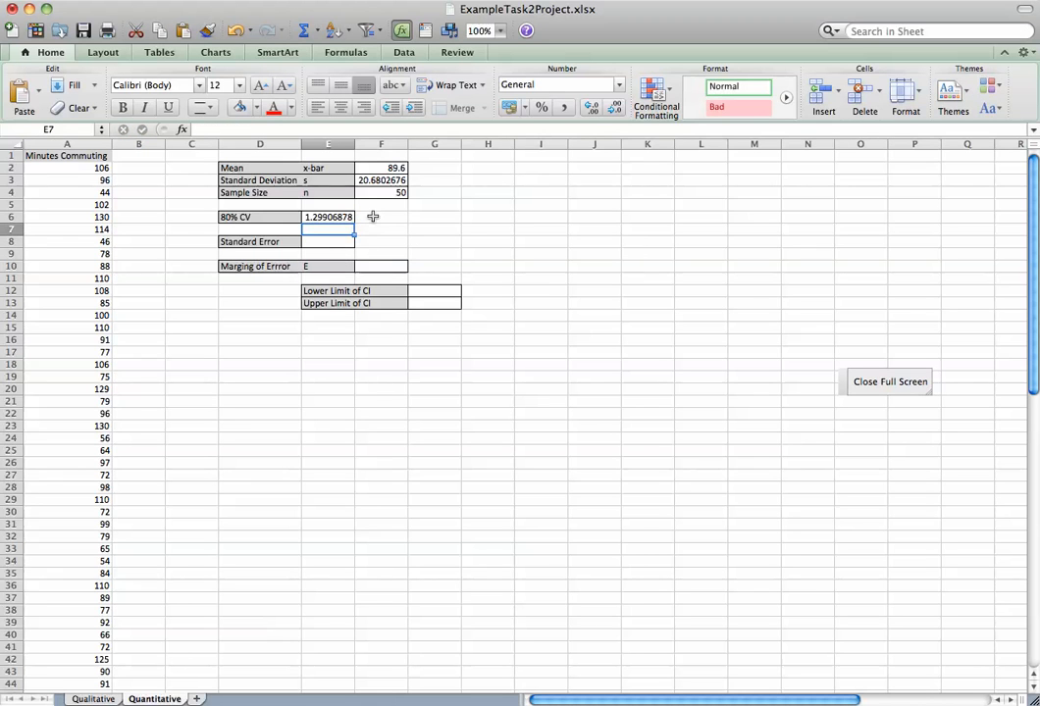
Step: Format the 80% critical value in cell E6 as a Number with 3 decimal places
{"action": "left_click", "coordinate": [372, 216]}
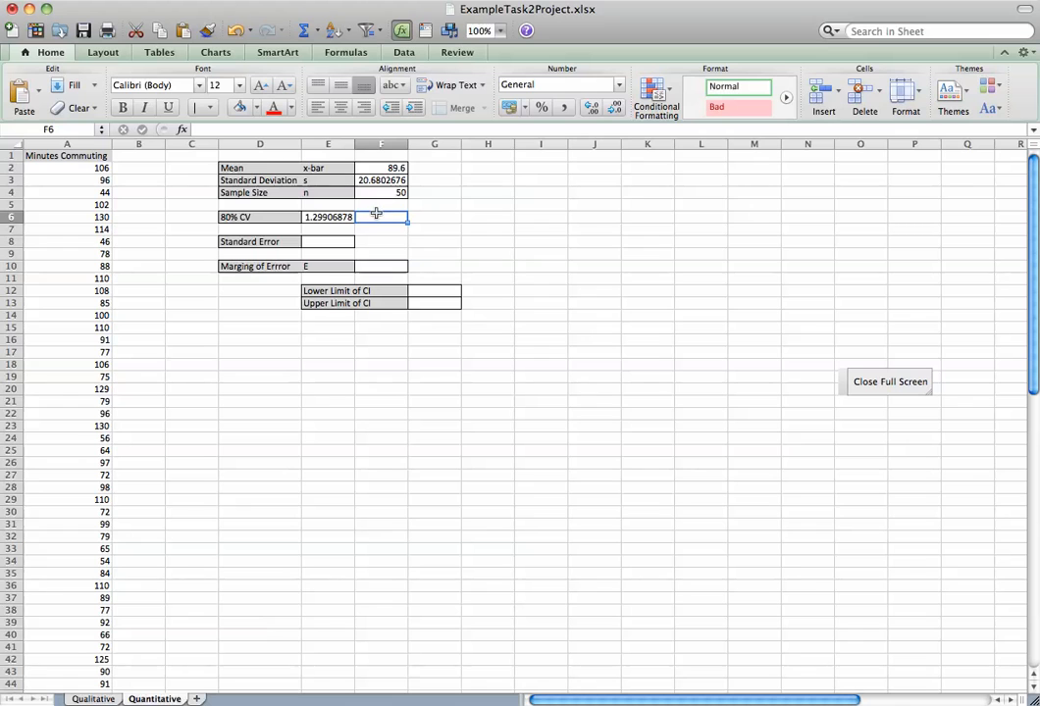
{"action": "left_click", "coordinate": [316, 217]}
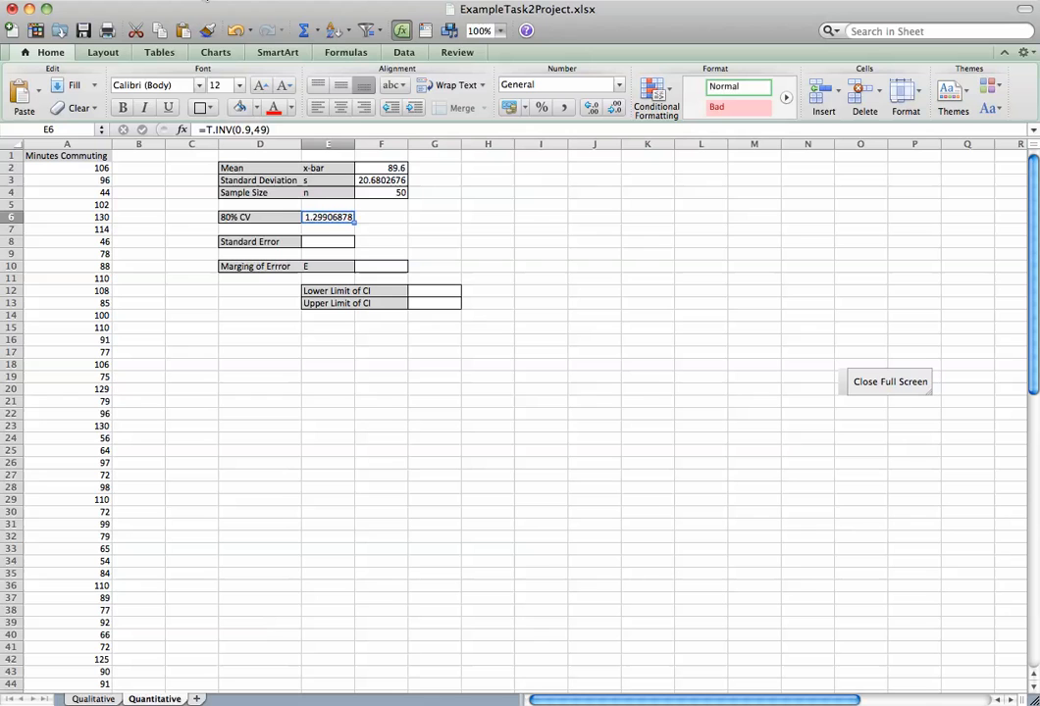
{"action": "left_click", "coordinate": [201, 2]}
{"action": "left_click", "coordinate": [204, 12]}
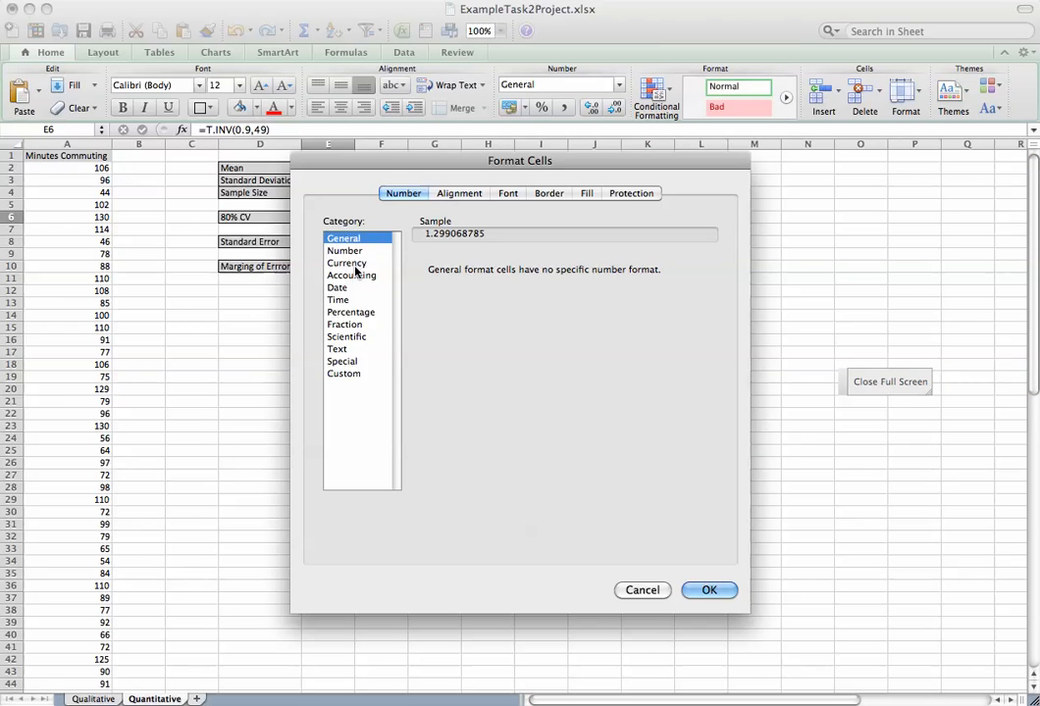
{"action": "left_click", "coordinate": [346, 250]}
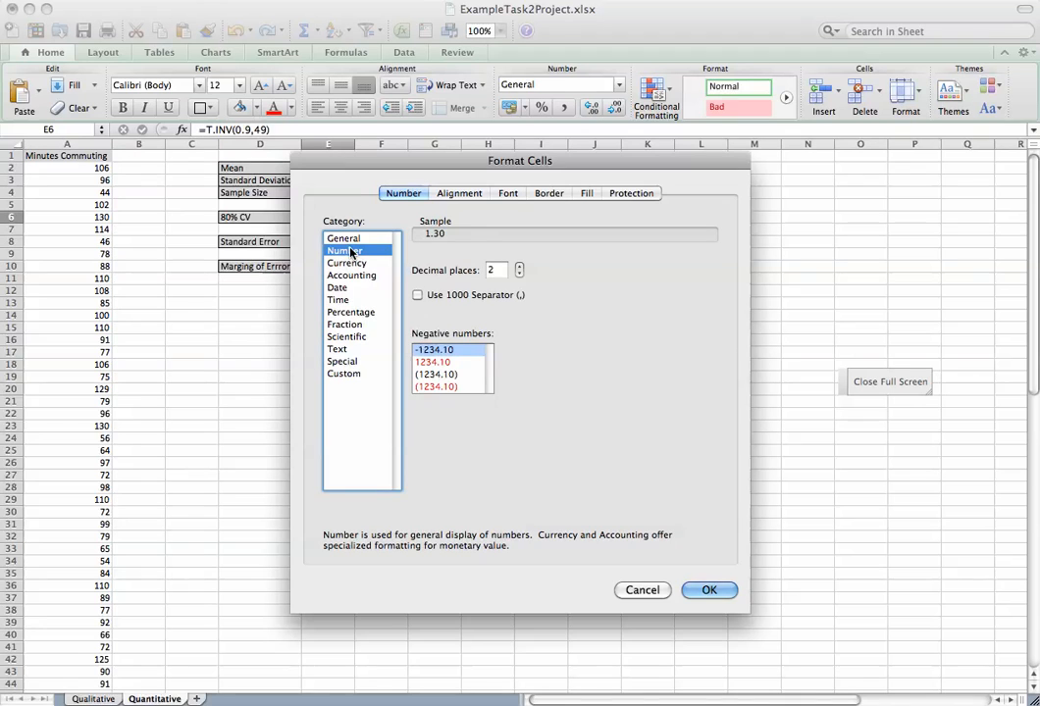
{"action": "left_click", "coordinate": [520, 267]}
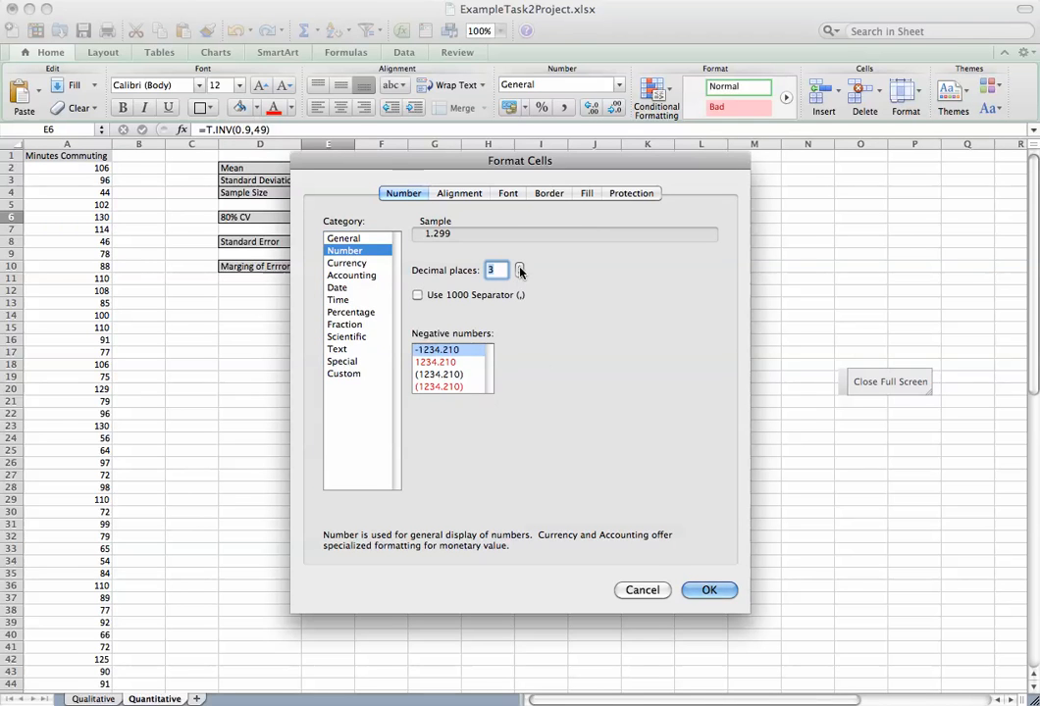
{"action": "key", "text": "Return"}
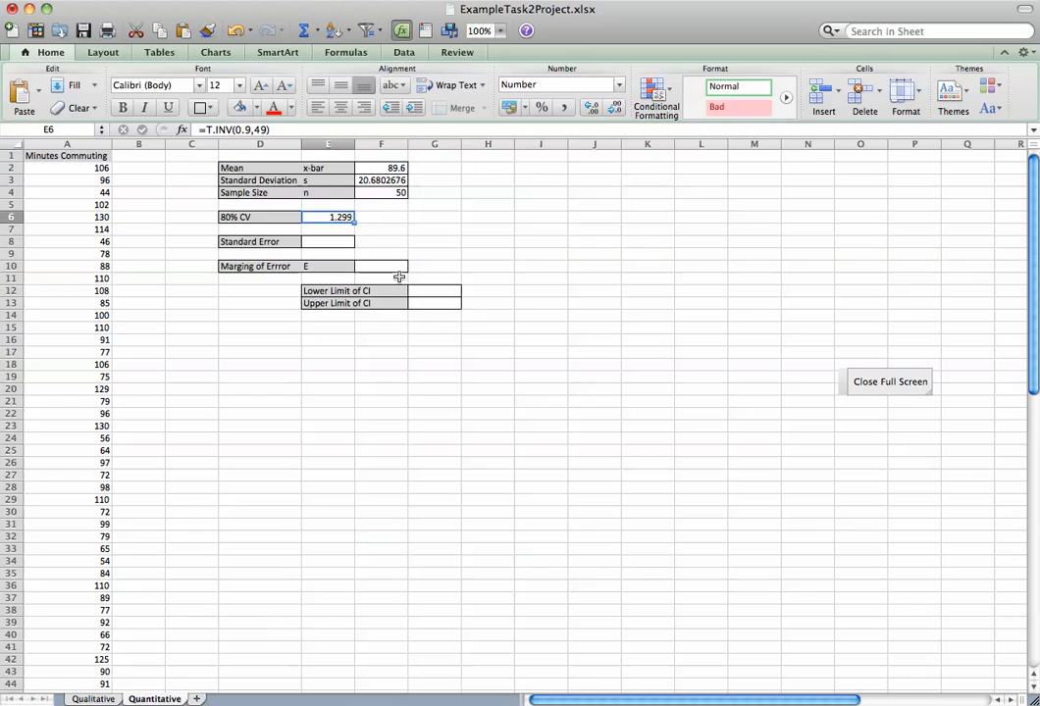
Step: Calculate the standard error in cell E8 with the formula =F3/SQRT(F4)
{"action": "left_click", "coordinate": [318, 245]}
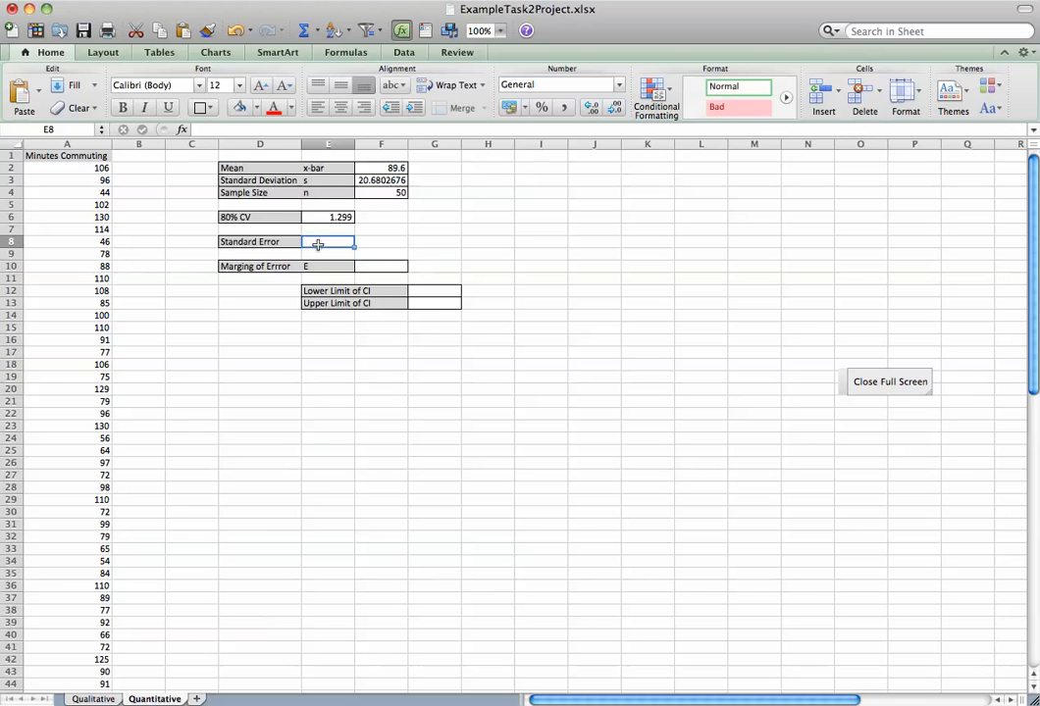
{"action": "type", "text": "=f3/sqrt("}
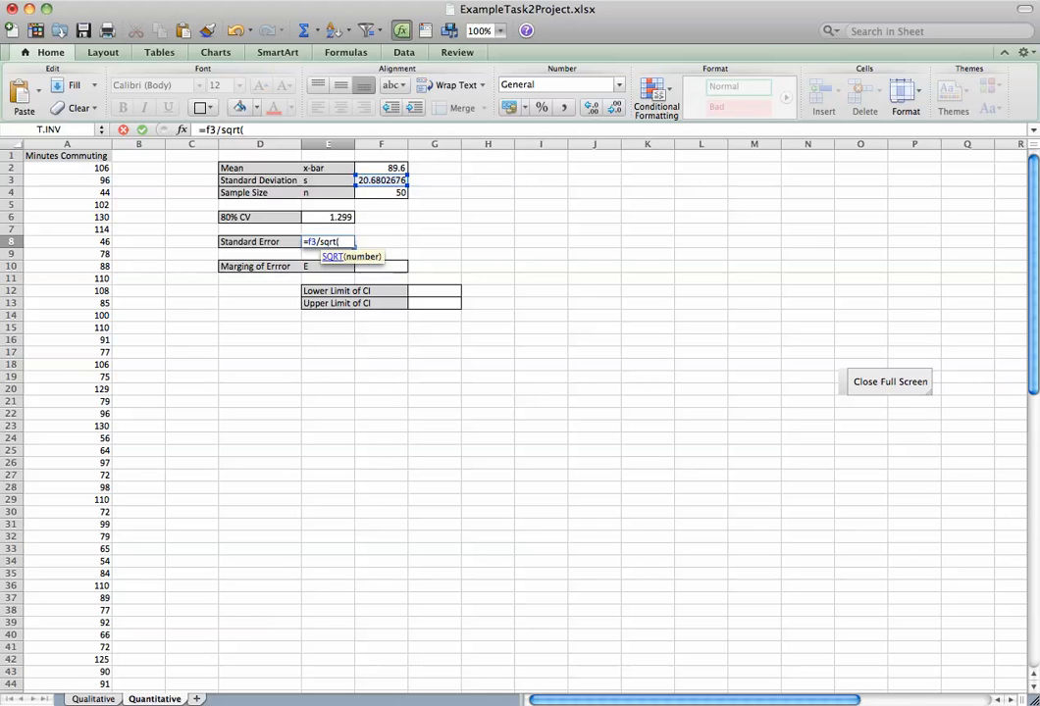
{"action": "type", "text": "f4)"}
{"action": "key", "text": "Return"}
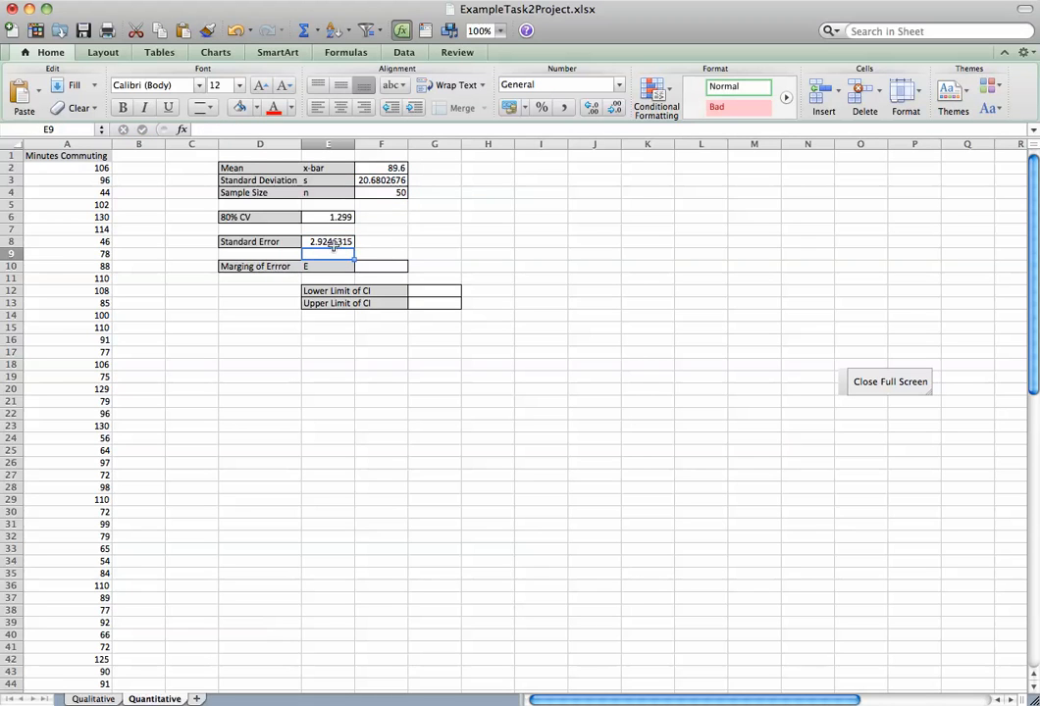
Step: Format the standard error in cell E8 as a Number with 4 decimal places
{"action": "left_click", "coordinate": [334, 243]}
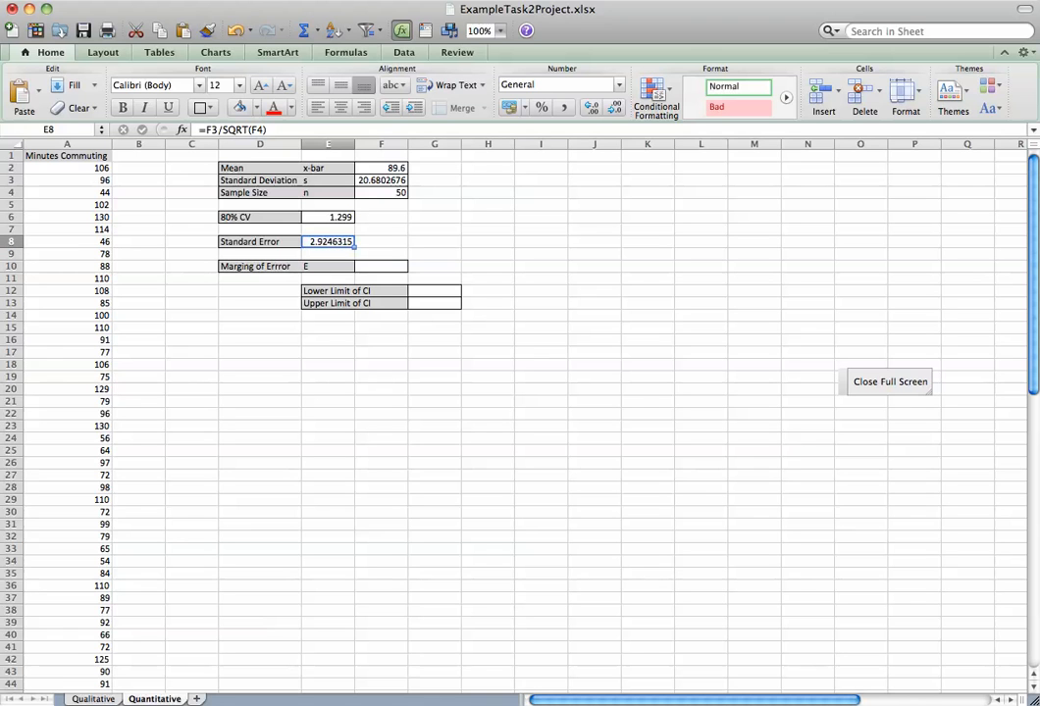
{"action": "left_click", "coordinate": [210, 0]}
{"action": "left_click", "coordinate": [213, 14]}
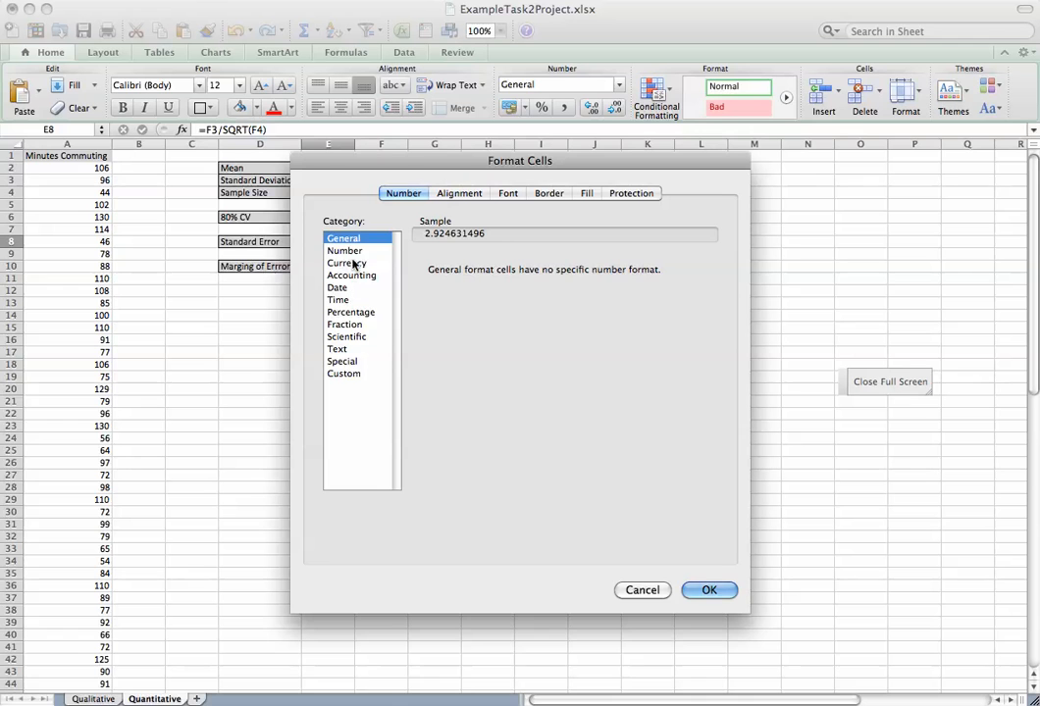
{"action": "left_click", "coordinate": [344, 251]}
{"action": "left_click", "coordinate": [520, 267]}
{"action": "left_click", "coordinate": [519, 267]}
{"action": "key", "text": "Return"}
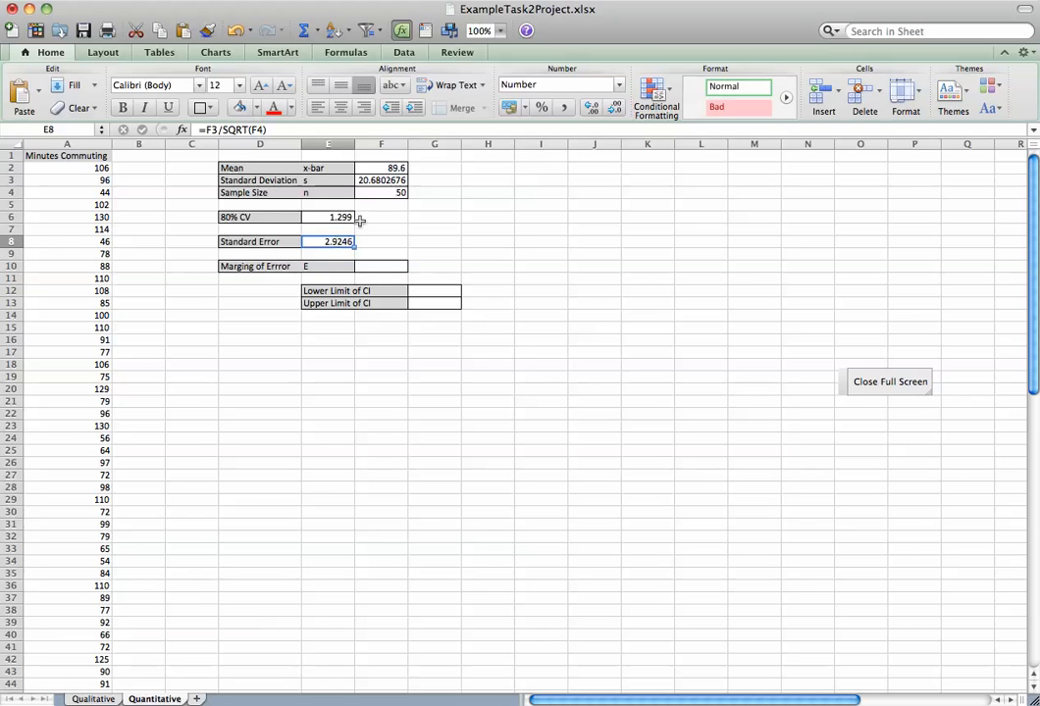
Step: Calculate the margin of error in cell F10 as critical value times standard error with the formula =E6*E8
{"action": "left_click", "coordinate": [393, 268]}
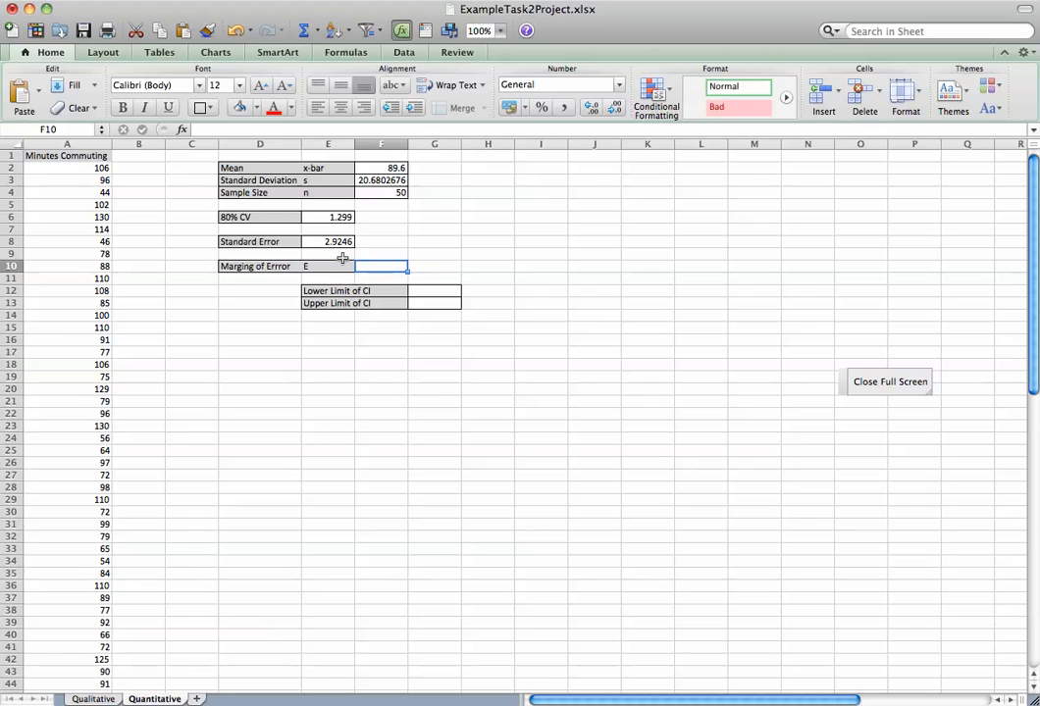
{"action": "type", "text": "="}
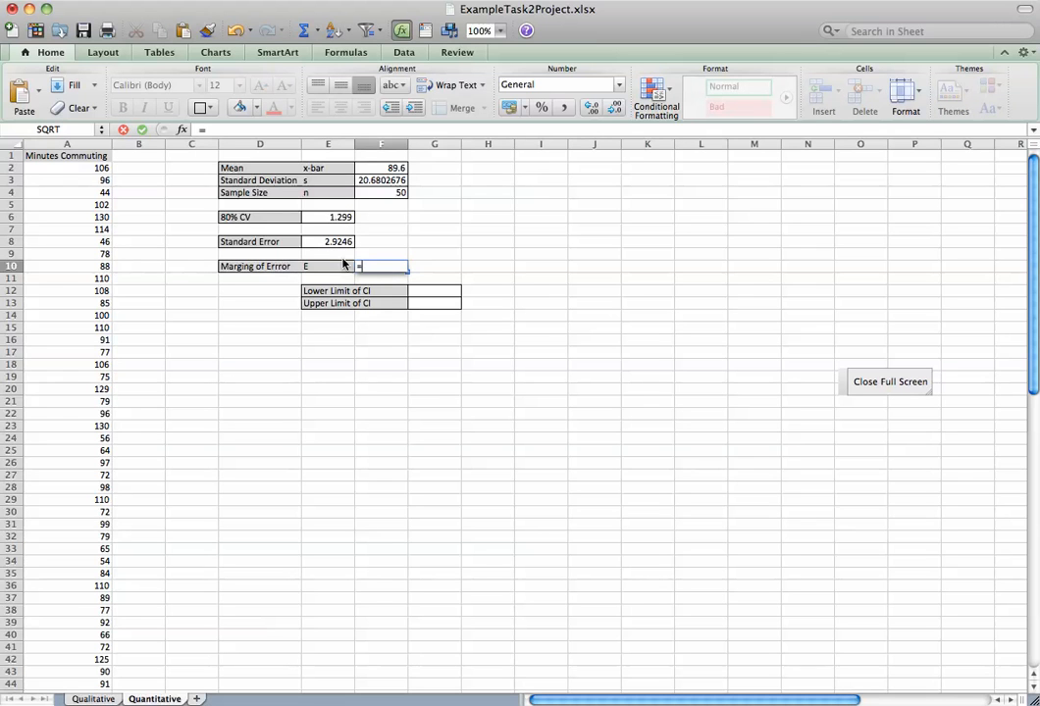
{"action": "type", "text": "e"}
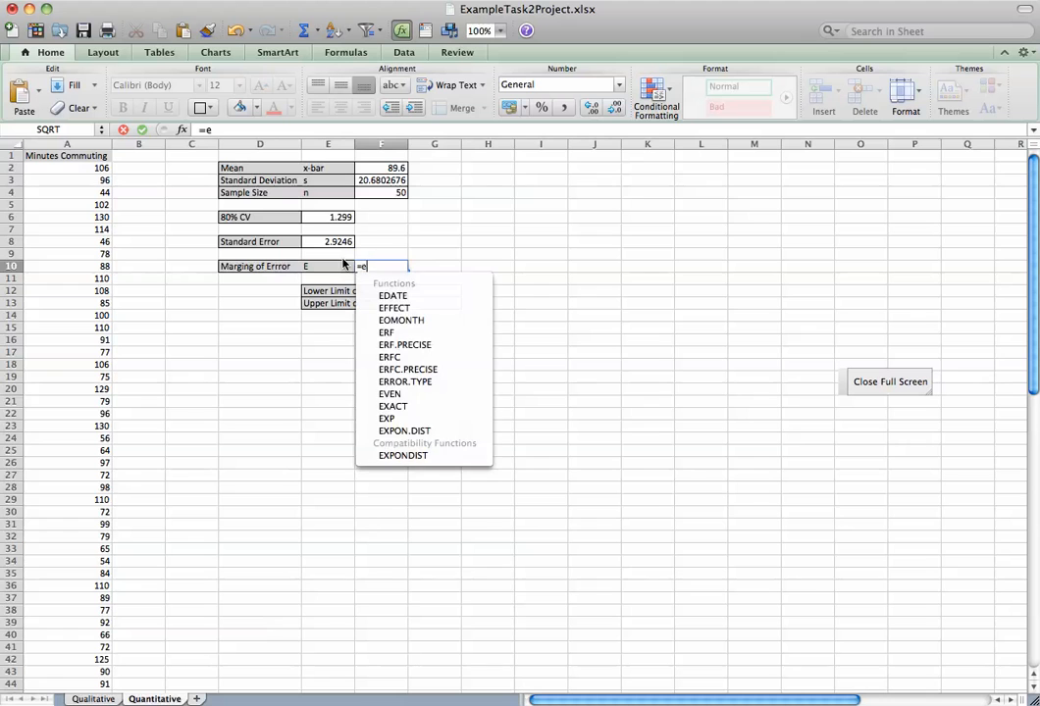
{"action": "type", "text": "5"}
{"action": "key", "text": "BackSpace"}
{"action": "type", "text": "6*"}
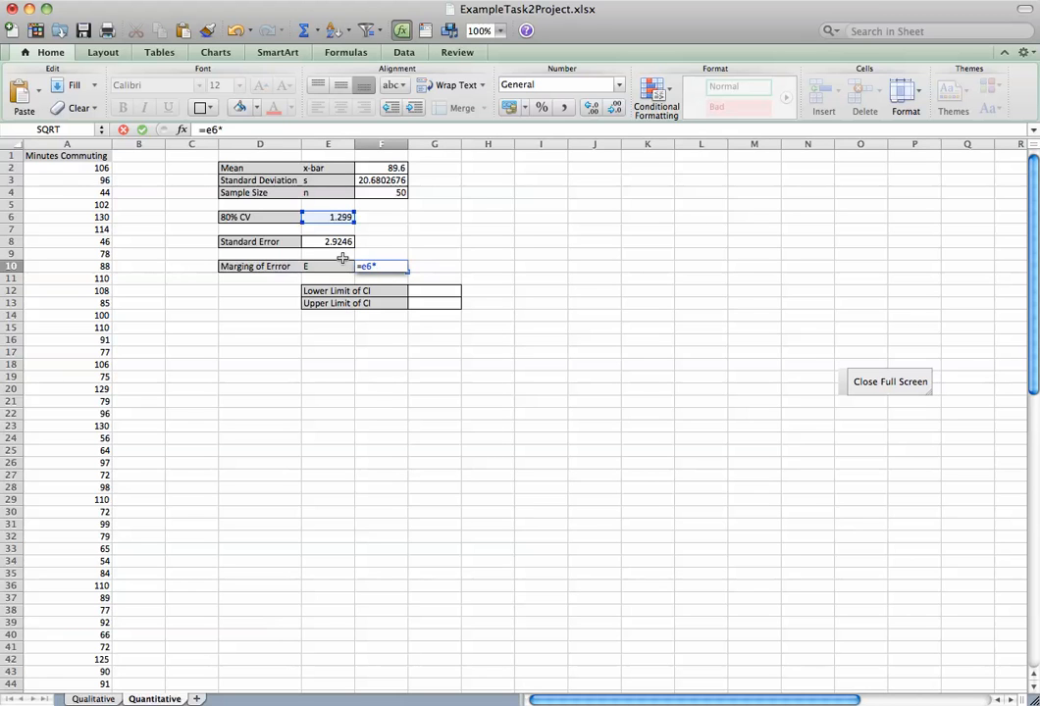
{"action": "type", "text": "e8"}
{"action": "key", "text": "Return"}
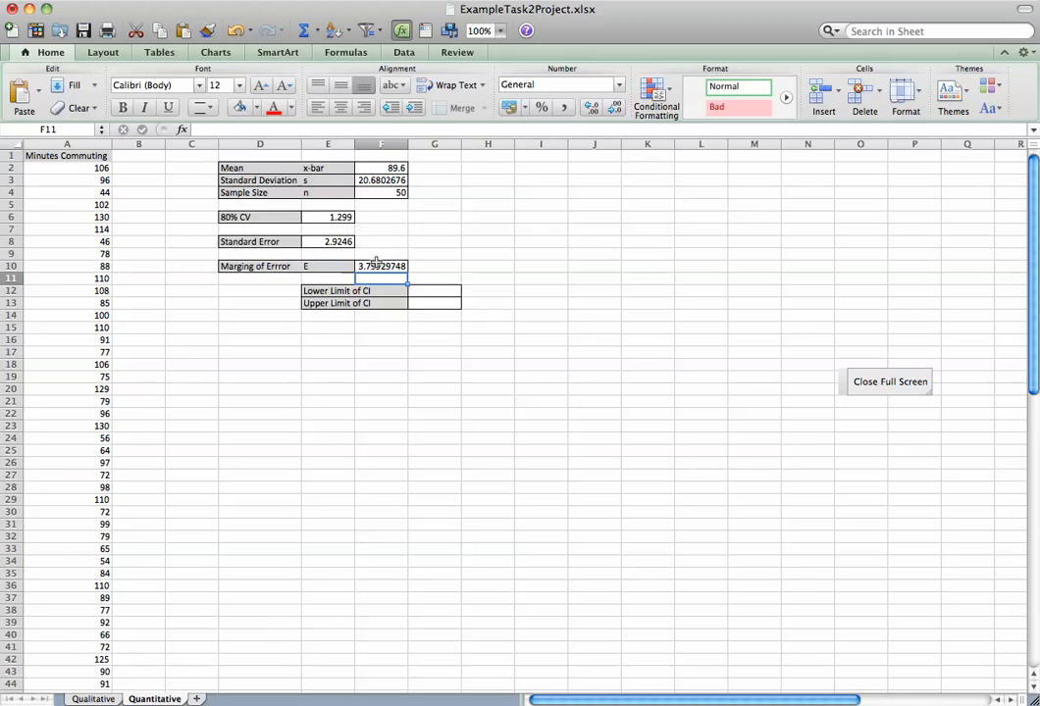
Step: Format the margin of error in cell F10 as a Number with 4 decimal places
{"action": "left_click", "coordinate": [381, 265]}
{"action": "left_click", "coordinate": [187, 2]}
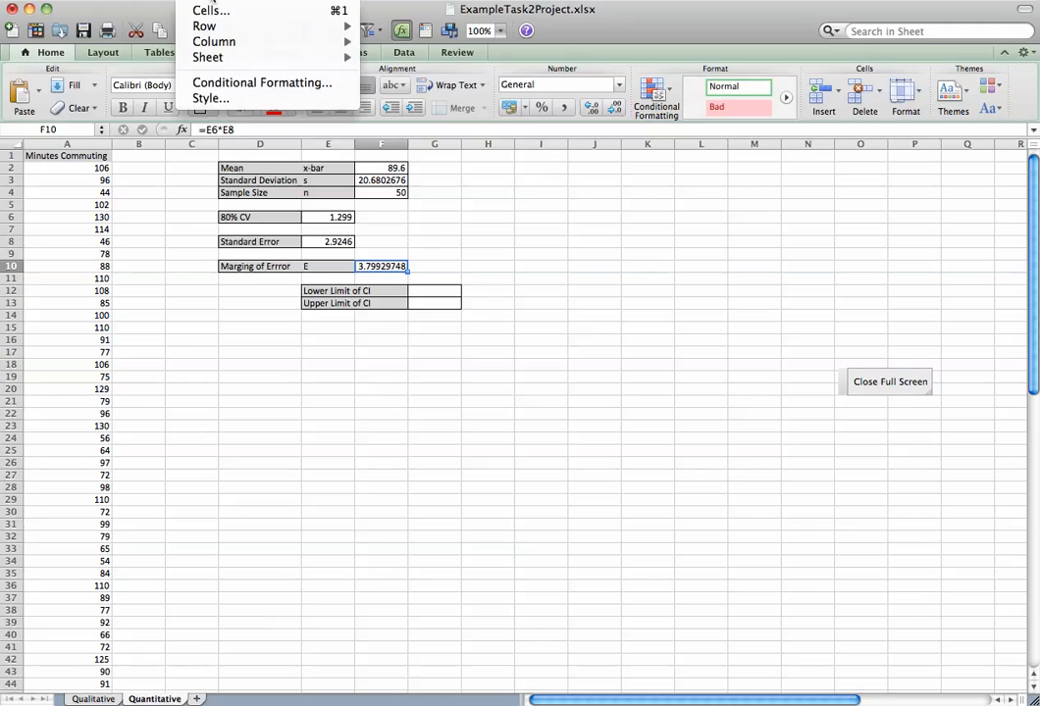
{"action": "left_click", "coordinate": [220, 12]}
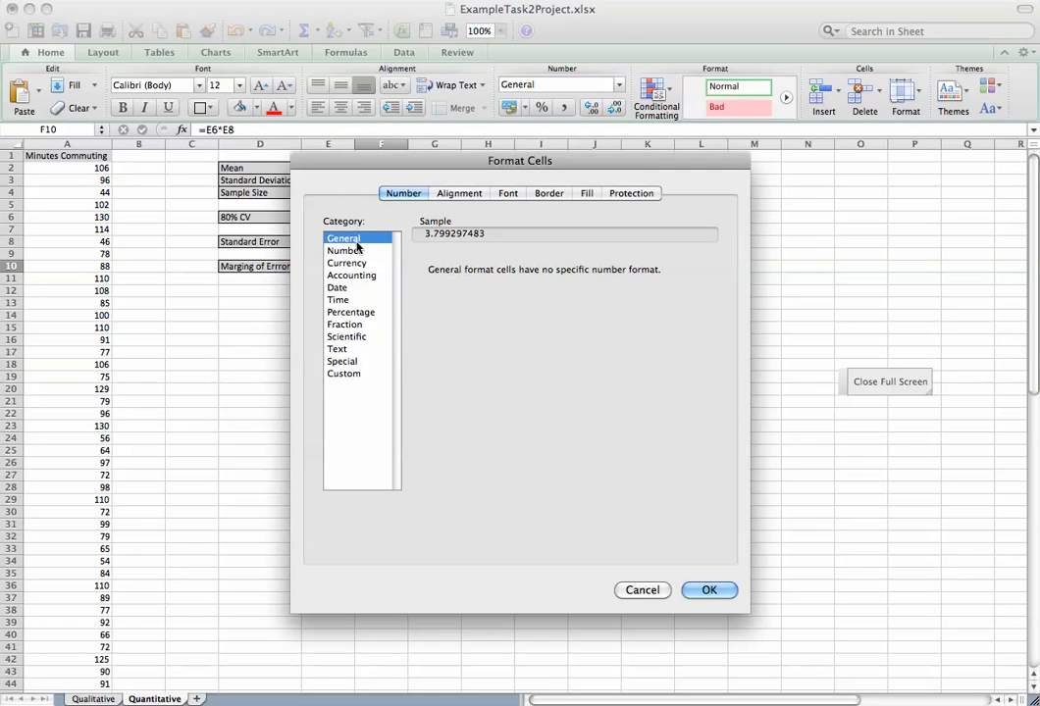
{"action": "left_click", "coordinate": [345, 252]}
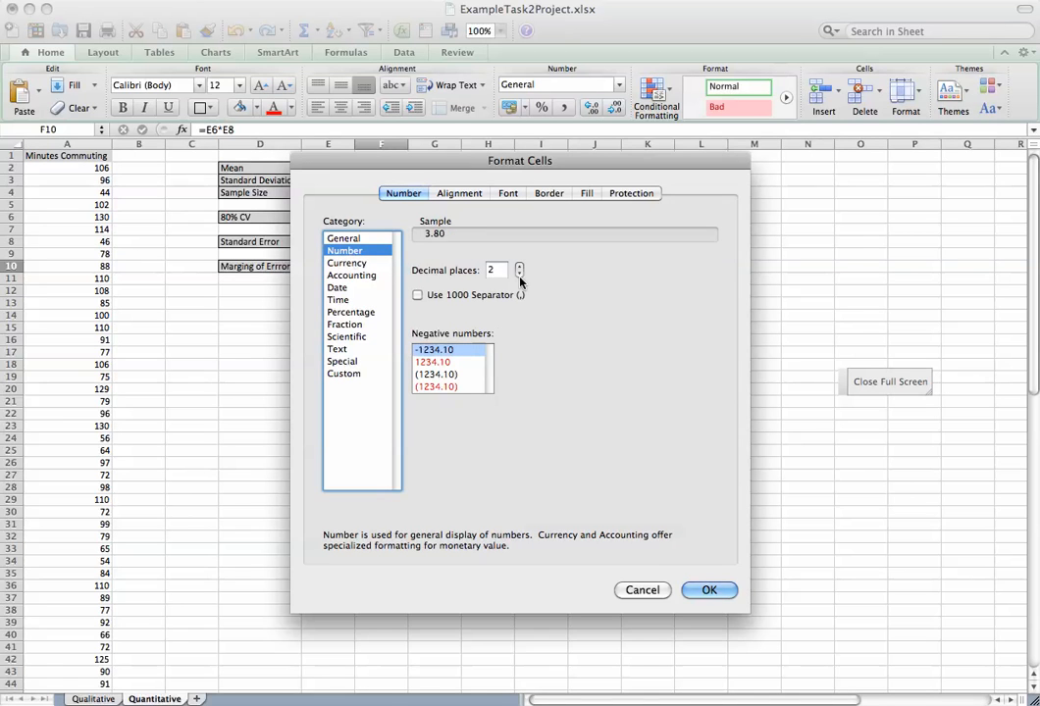
{"action": "left_click", "coordinate": [519, 273]}
{"action": "left_click", "coordinate": [519, 274]}
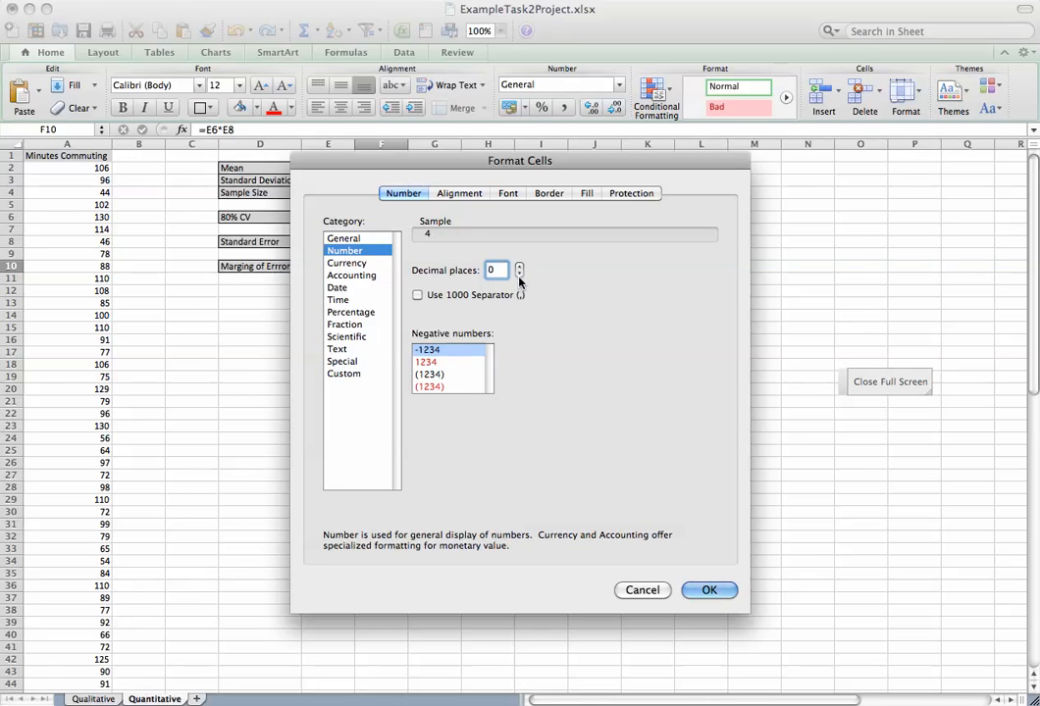
{"action": "left_click", "coordinate": [493, 270]}
{"action": "key", "text": "BackSpace"}
{"action": "type", "text": "4"}
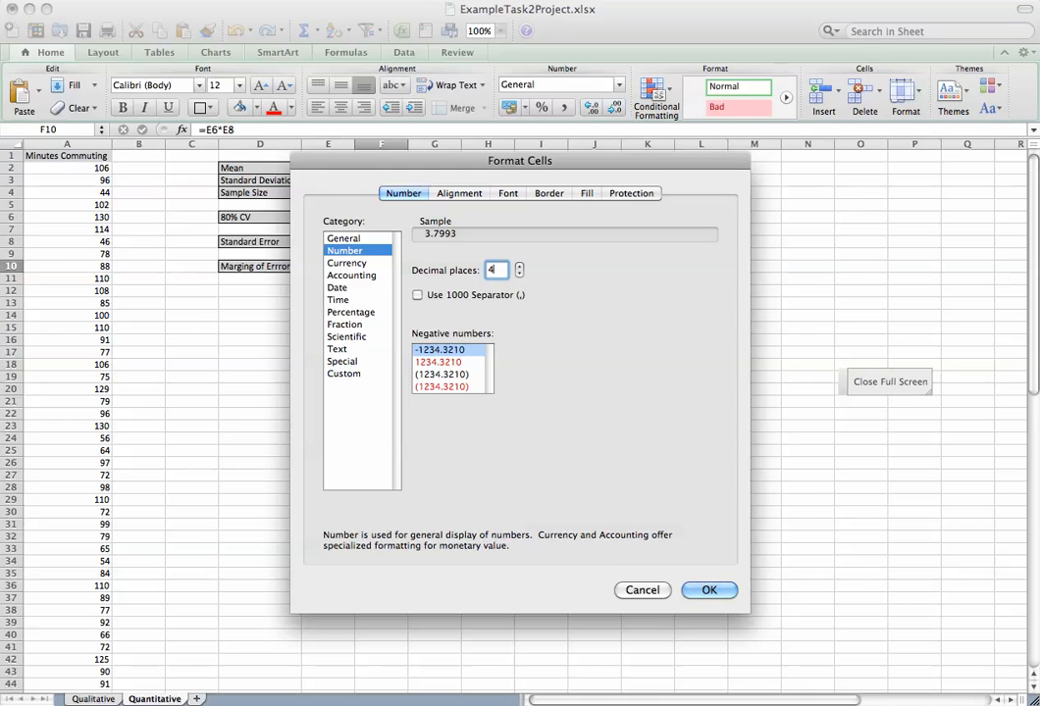
{"action": "key", "text": "Return"}
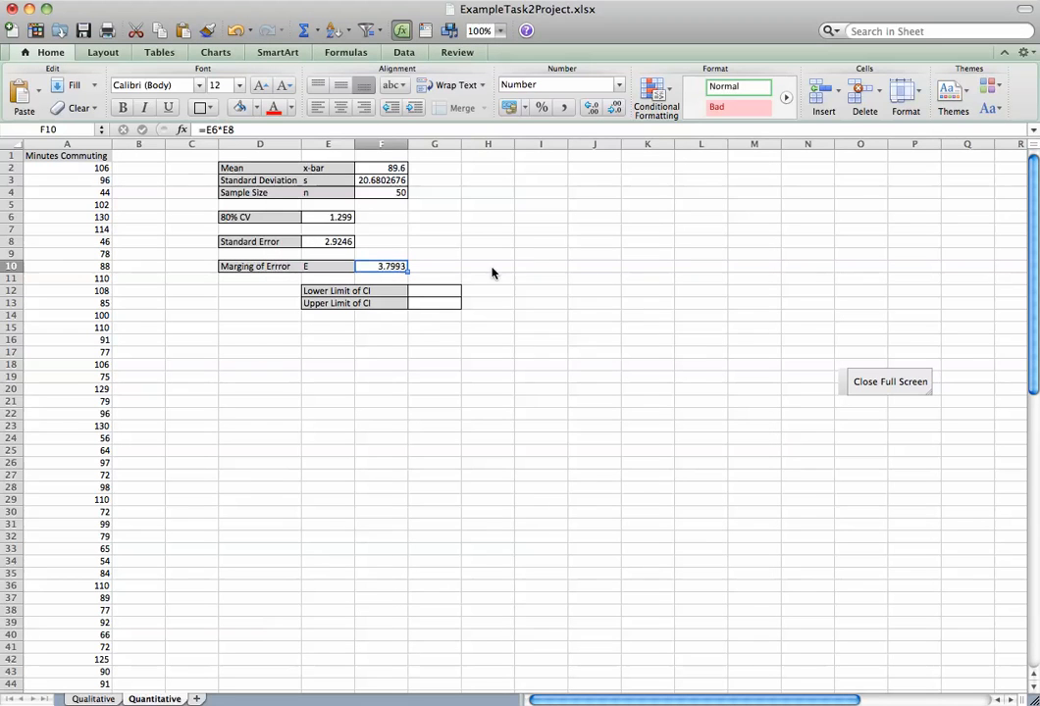
Step: Calculate the confidence interval's lower limit in G12 with =F2-F10 and its upper limit in G13 with =F2+F10
{"action": "left_click", "coordinate": [421, 292]}
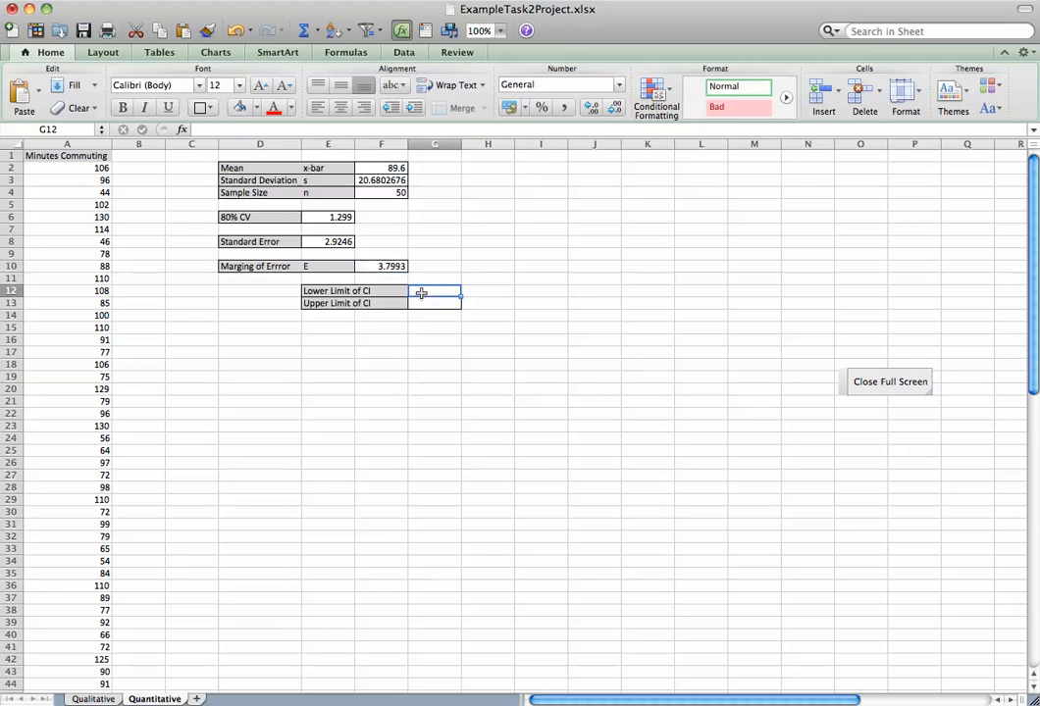
{"action": "type", "text": "="}
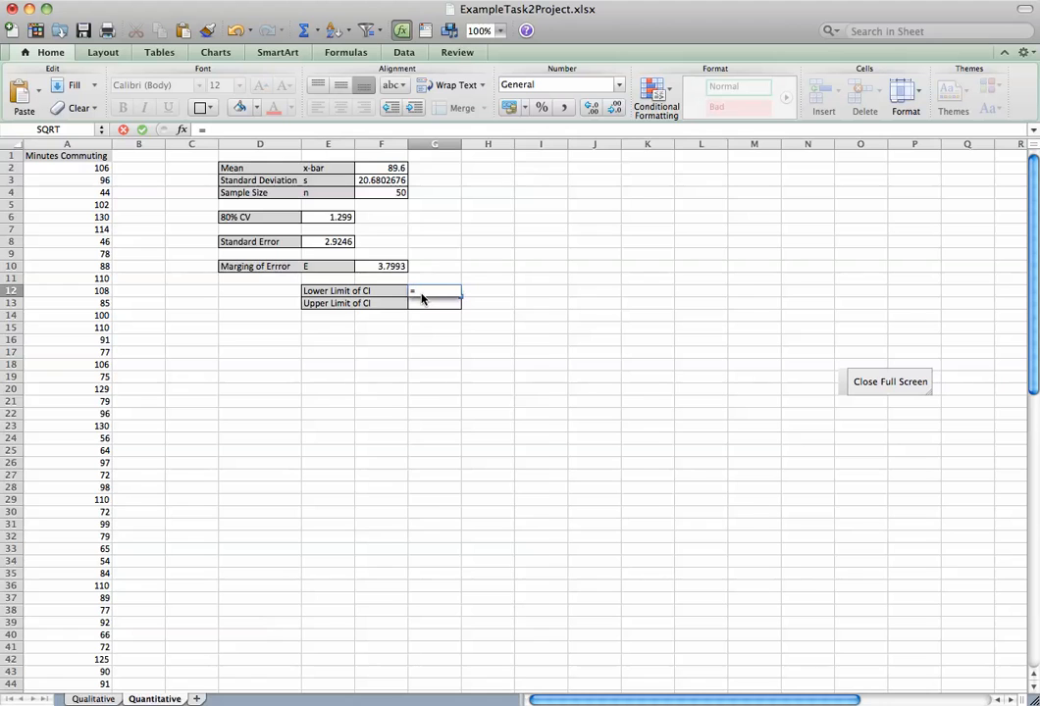
{"action": "type", "text": "f2"}
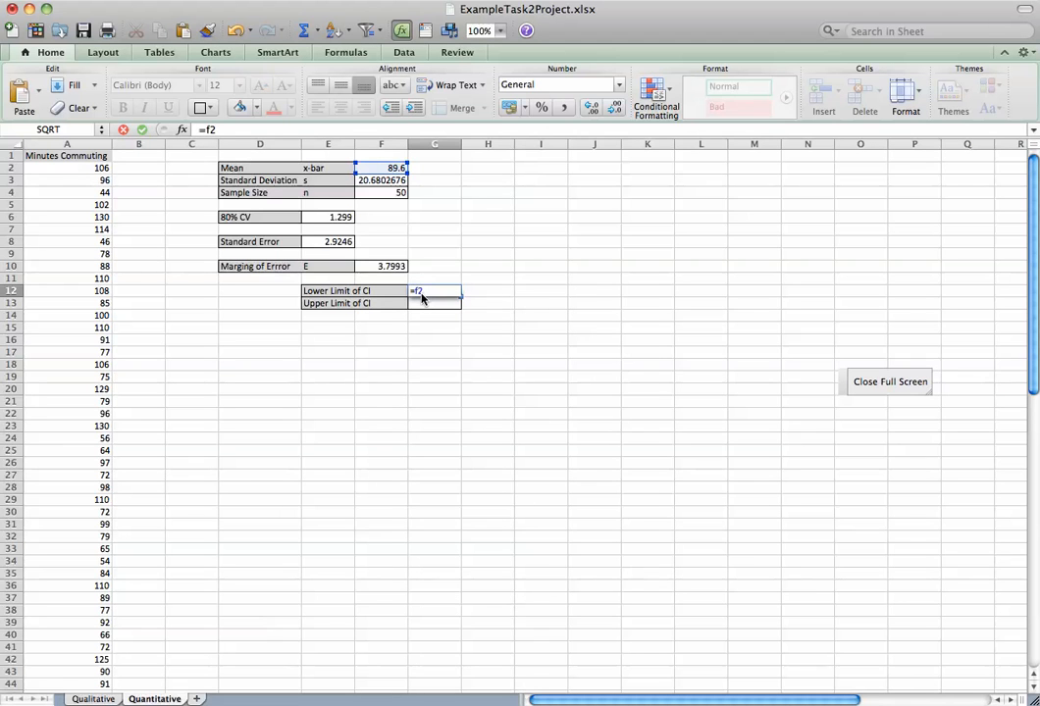
{"action": "type", "text": "-f10"}
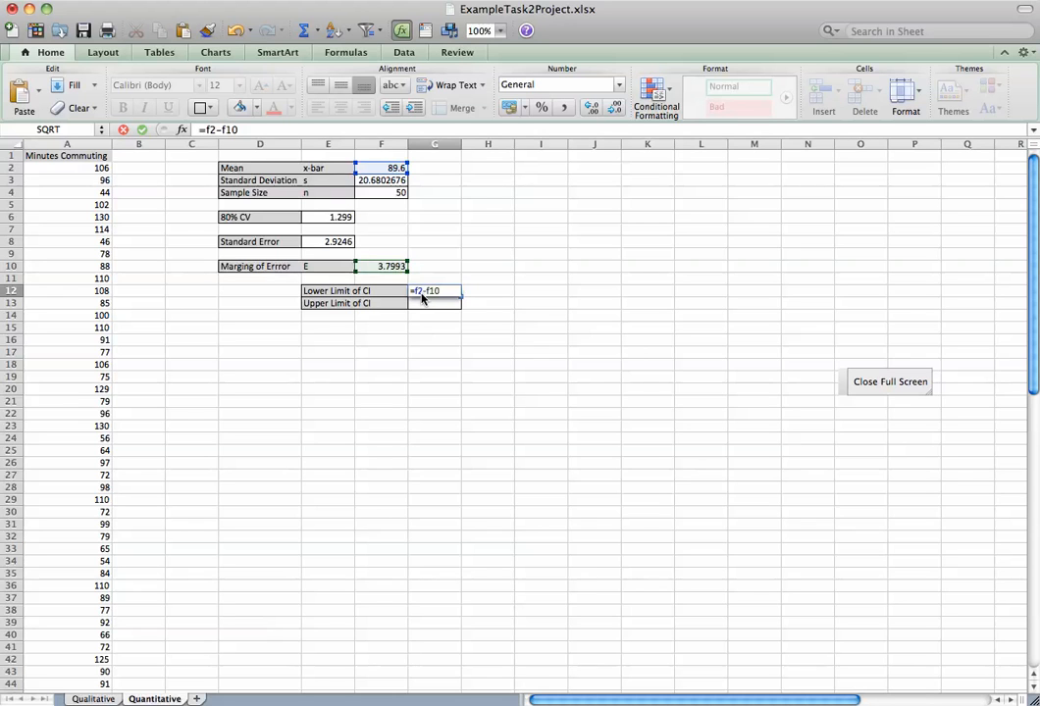
{"action": "key", "text": "Return"}
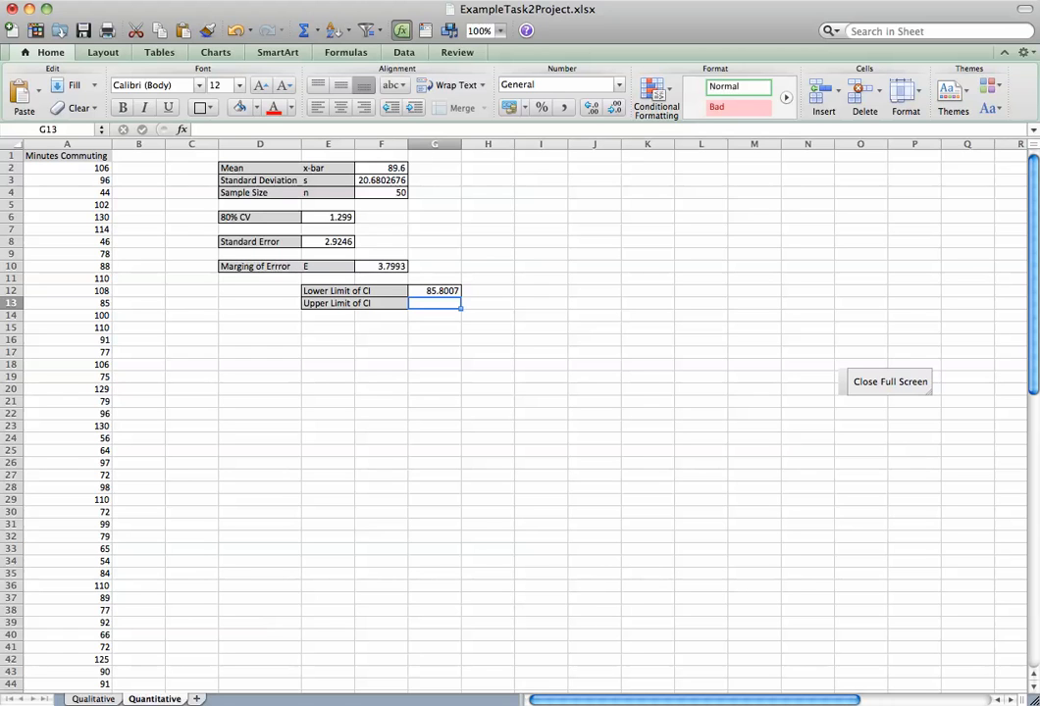
{"action": "type", "text": "=f2+f10"}
{"action": "key", "text": "Return"}
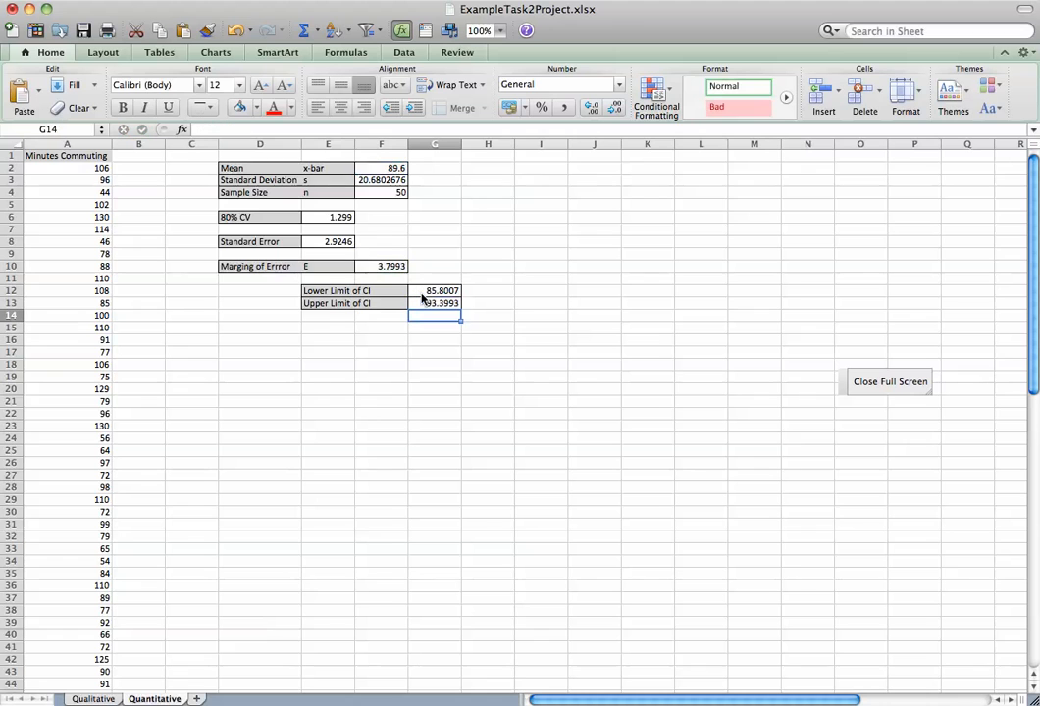
Step: Reference the lower and upper limits in cells H12 and H13 with the formulas =G12 and =G13
{"action": "left_click", "coordinate": [474, 294]}
{"action": "type", "text": "="}
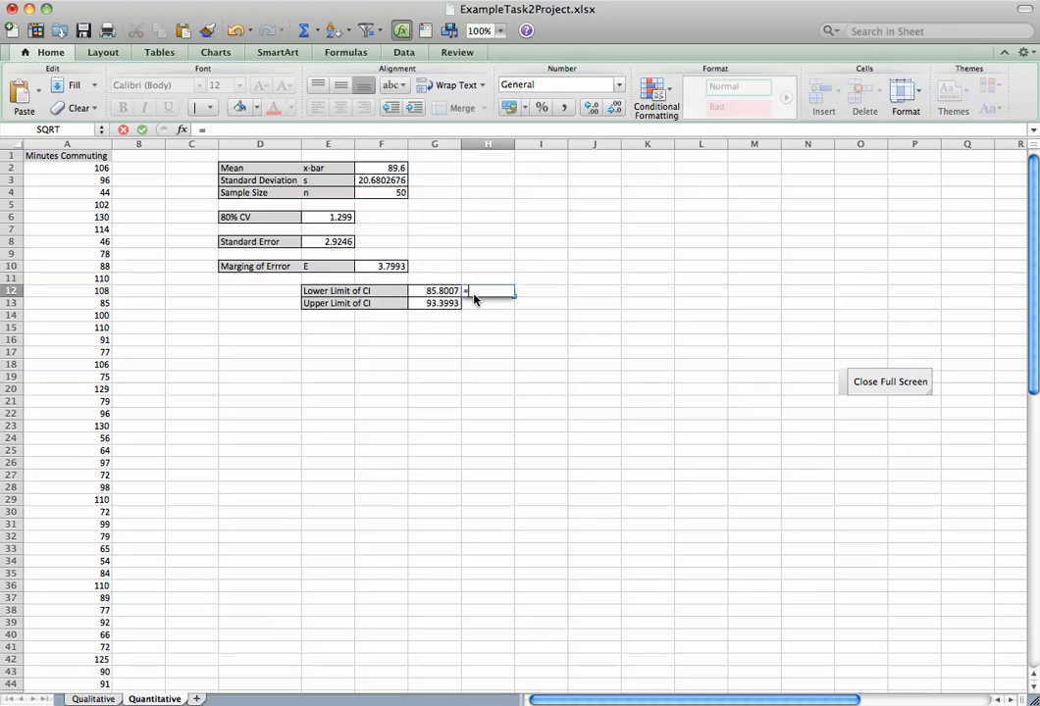
{"action": "type", "text": "g12"}
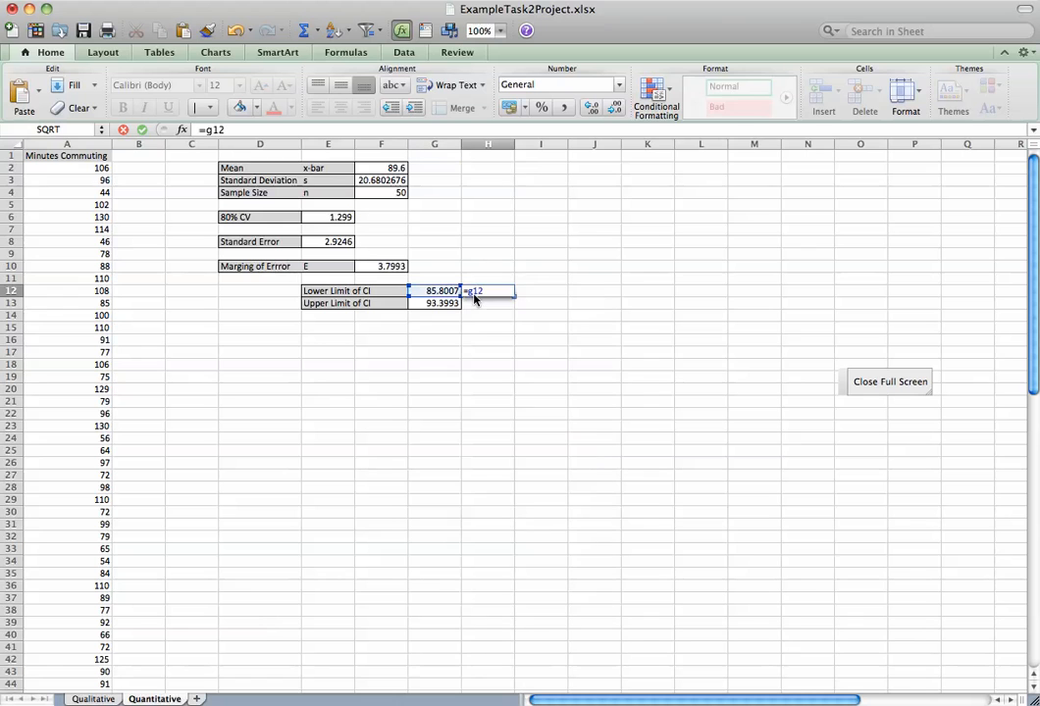
{"action": "key", "text": "Return"}
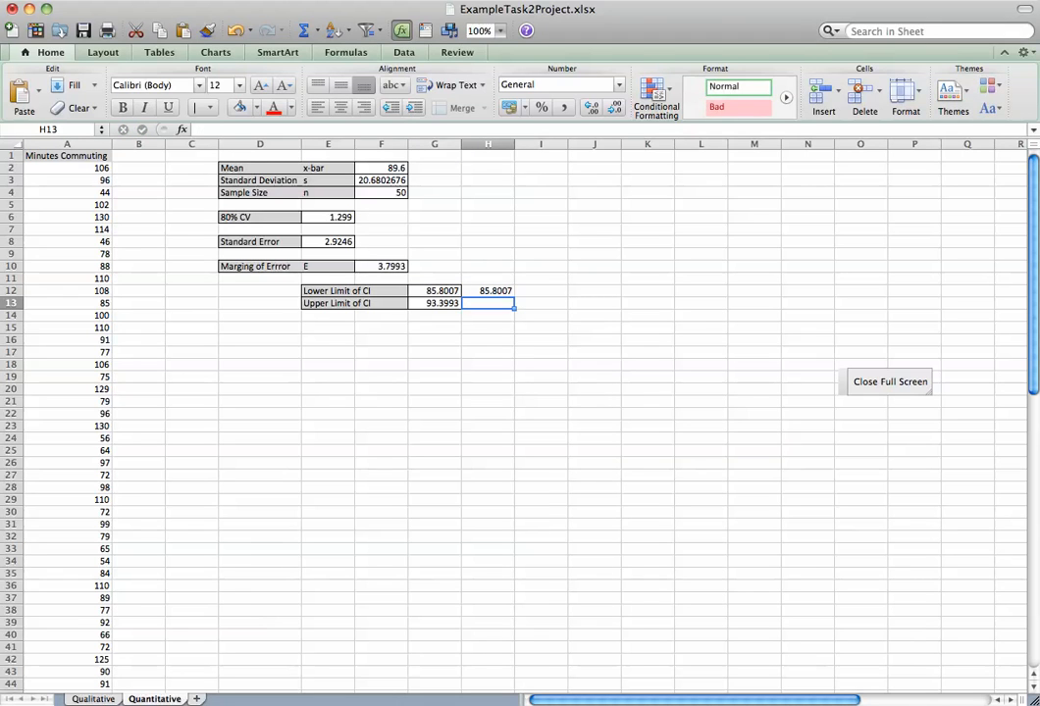
{"action": "type", "text": "=g"}
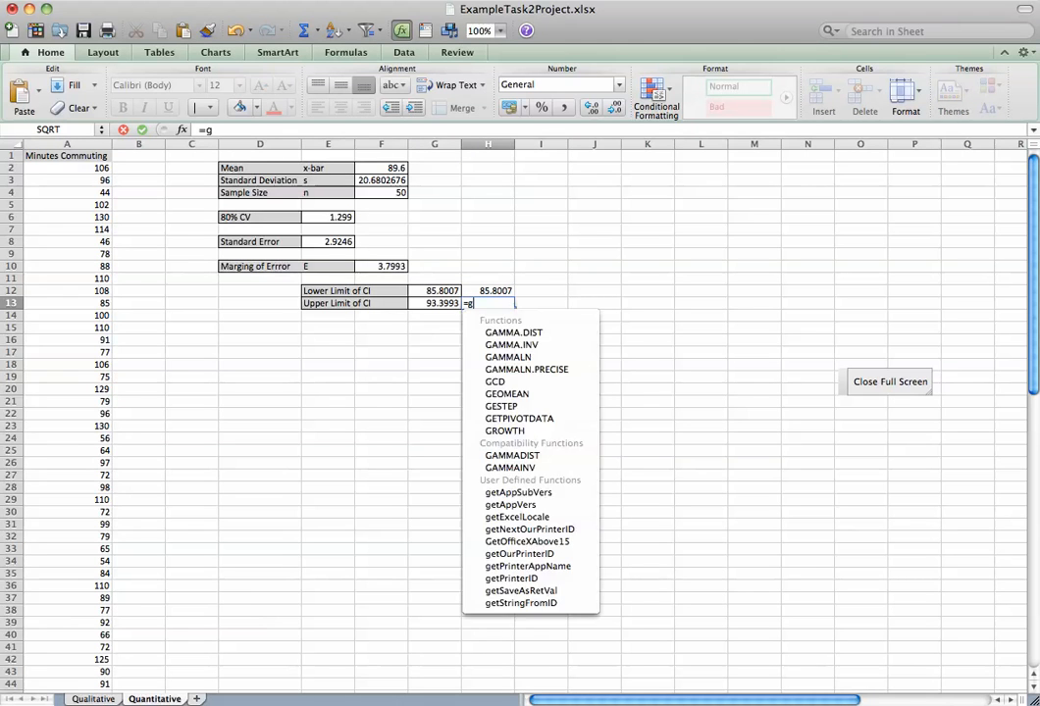
{"action": "type", "text": "14"}
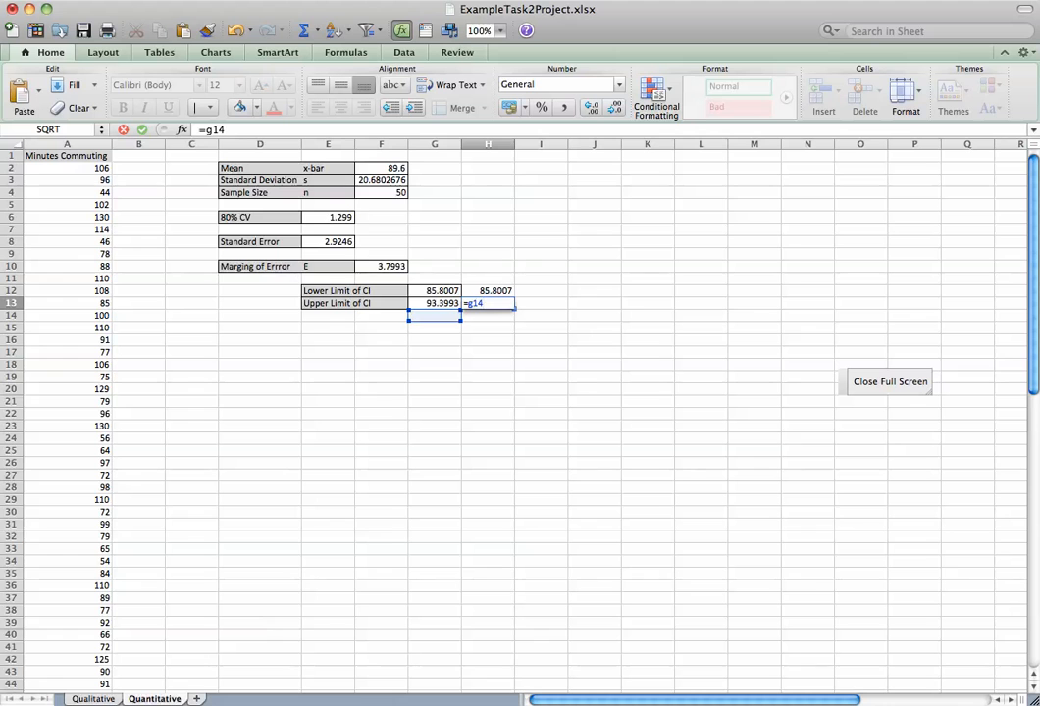
{"action": "key", "text": "Return"}
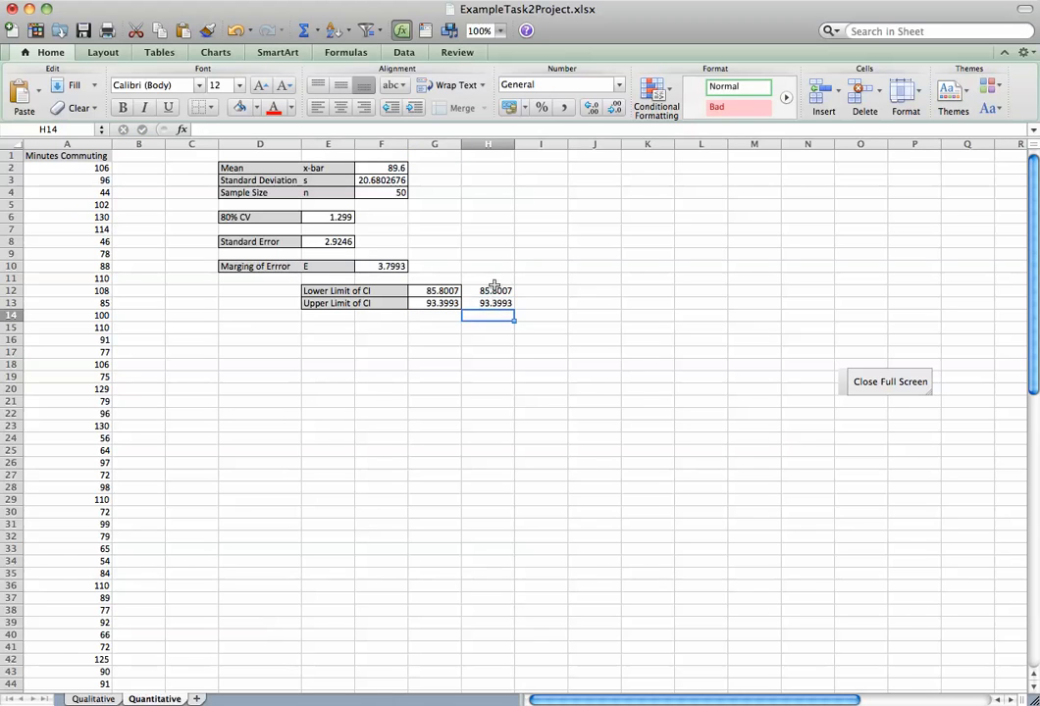
Step: Format the referenced interval limits in cells H12:H13 as Numbers with 1 decimal place
{"action": "left_click_drag", "start_coordinate": [496, 290], "coordinate": [497, 303]}
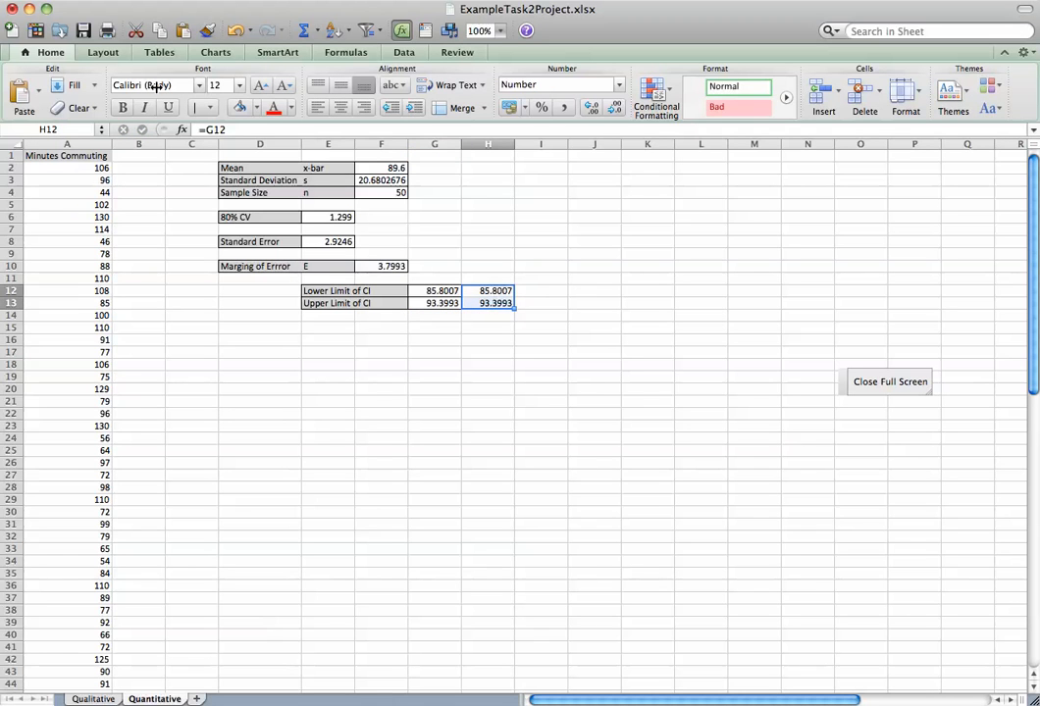
{"action": "left_click", "coordinate": [211, 2]}
{"action": "left_click", "coordinate": [225, 9]}
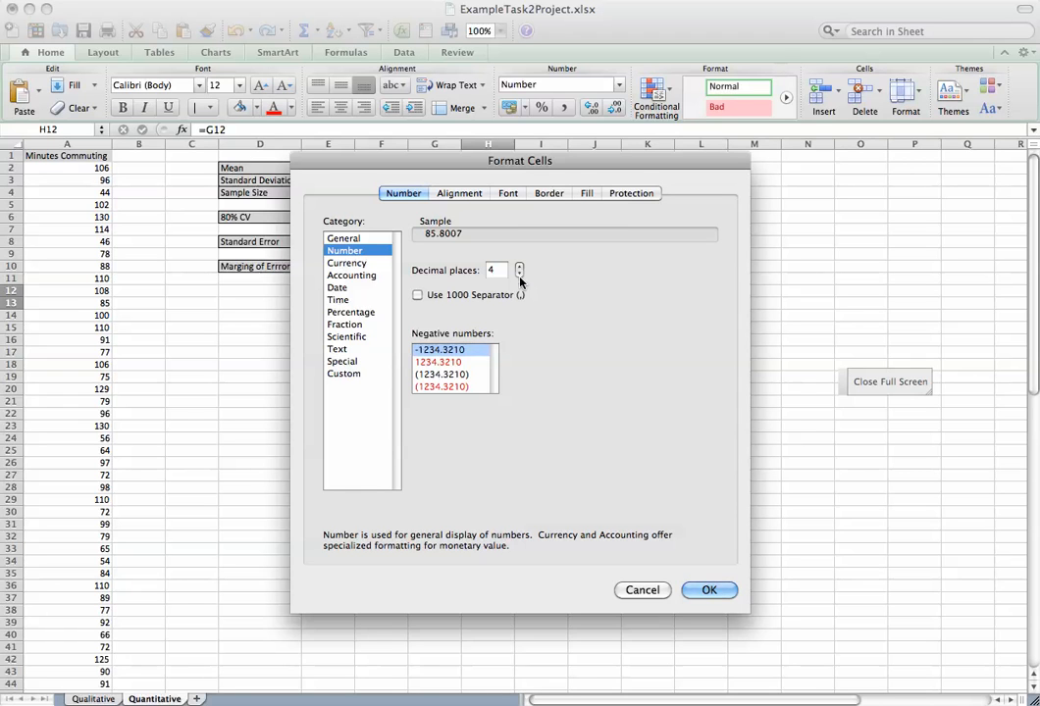
{"action": "left_click", "coordinate": [518, 275]}
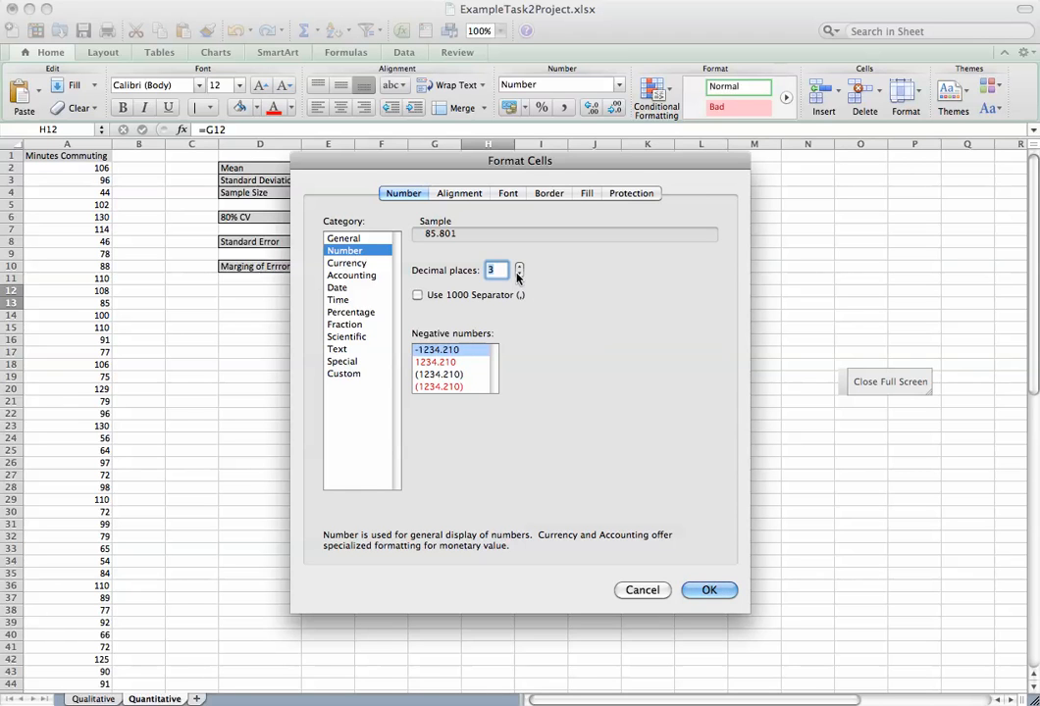
{"action": "left_click", "coordinate": [519, 275]}
{"action": "left_click", "coordinate": [519, 274]}
{"action": "key", "text": "Return"}
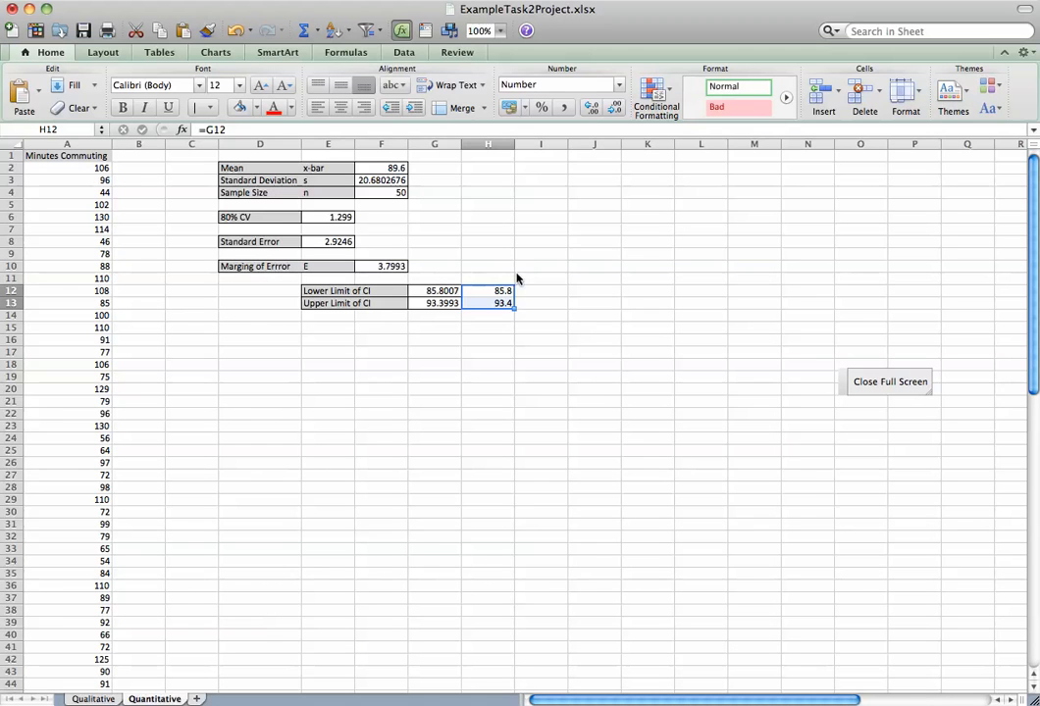
Step: Enter the unit label "minutes" in cells I12 and I13 beside the rounded interval limits
{"action": "left_click", "coordinate": [530, 290]}
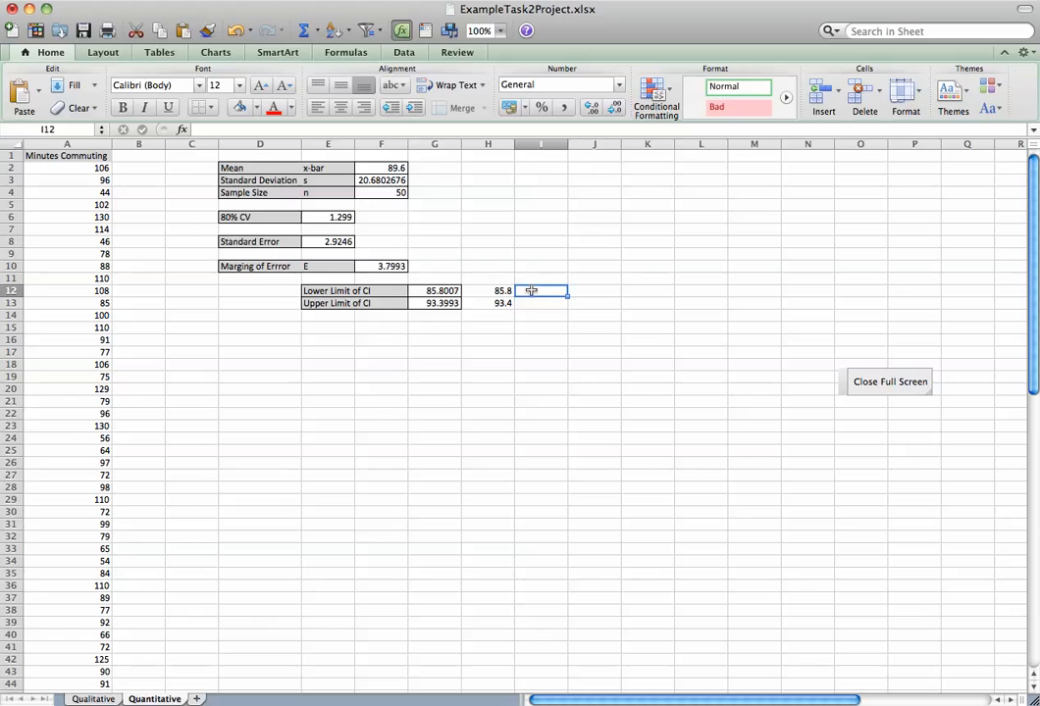
{"action": "type", "text": "minutes"}
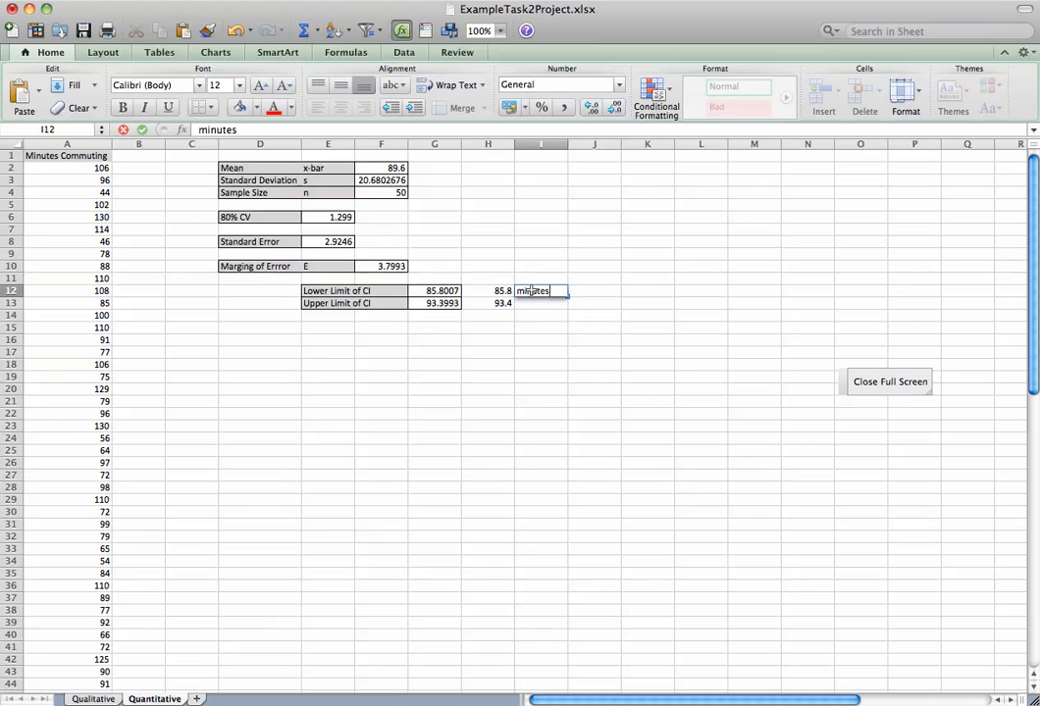
{"action": "key", "text": "Return"}
{"action": "type", "text": "minutes"}
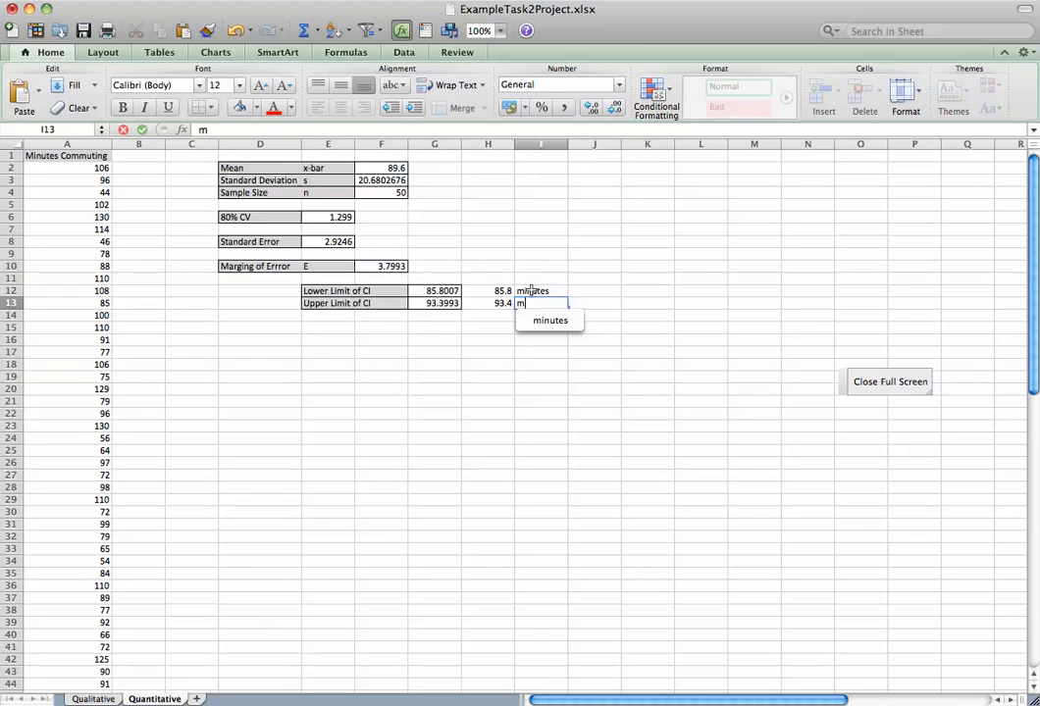
{"action": "key", "text": "Return"}
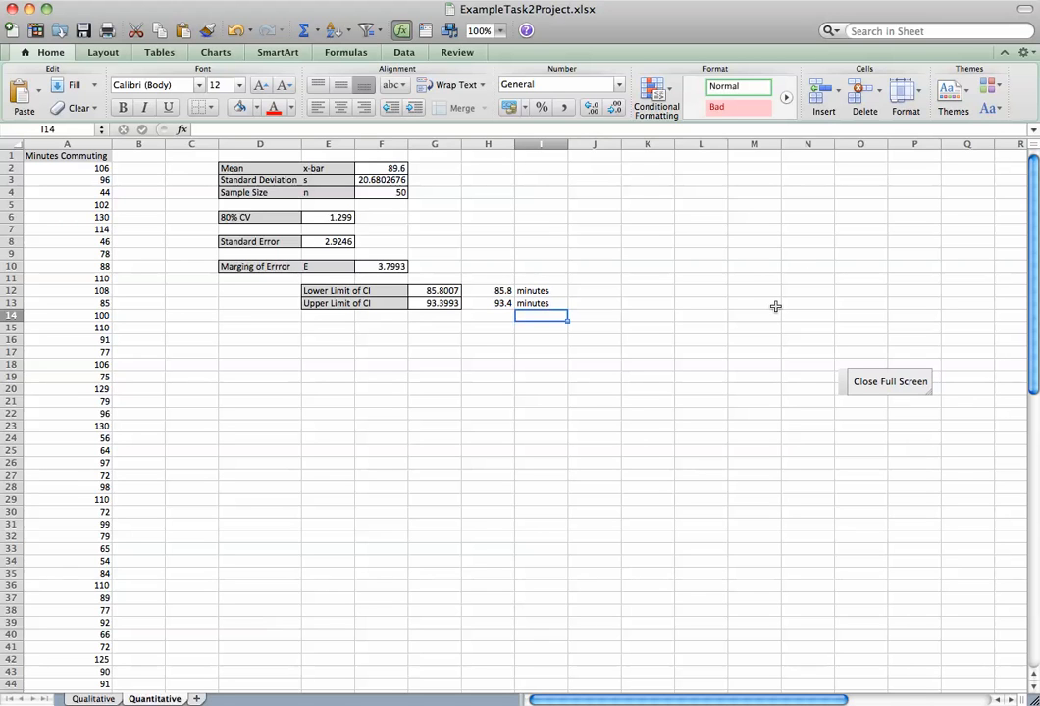
{"action": "left_click", "coordinate": [754, 4]}
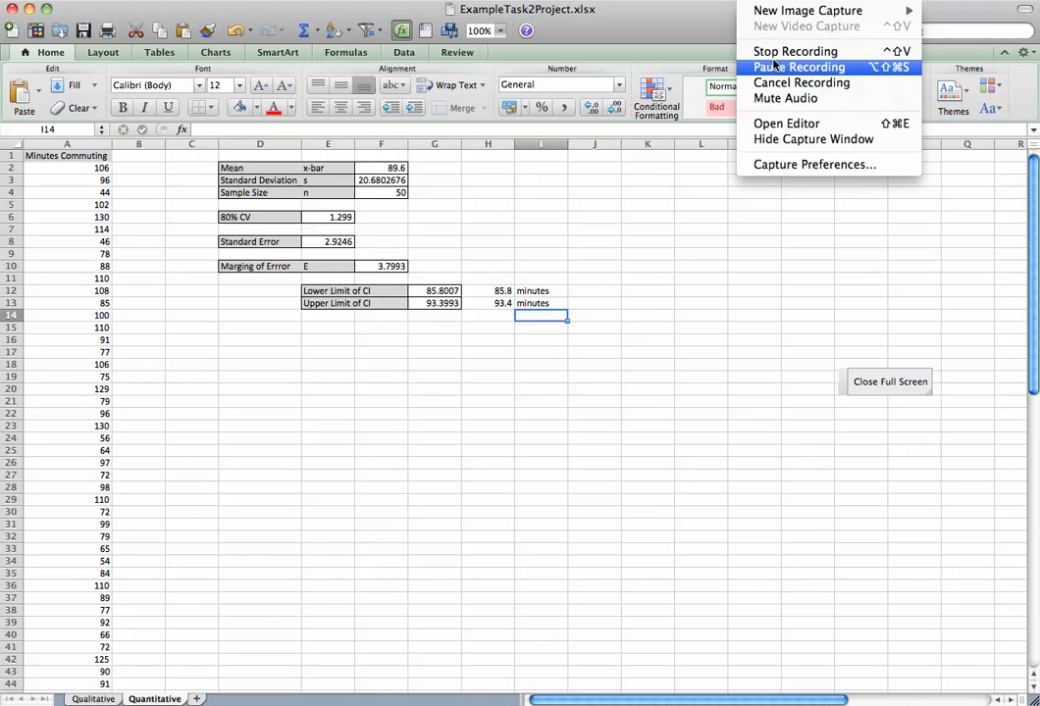